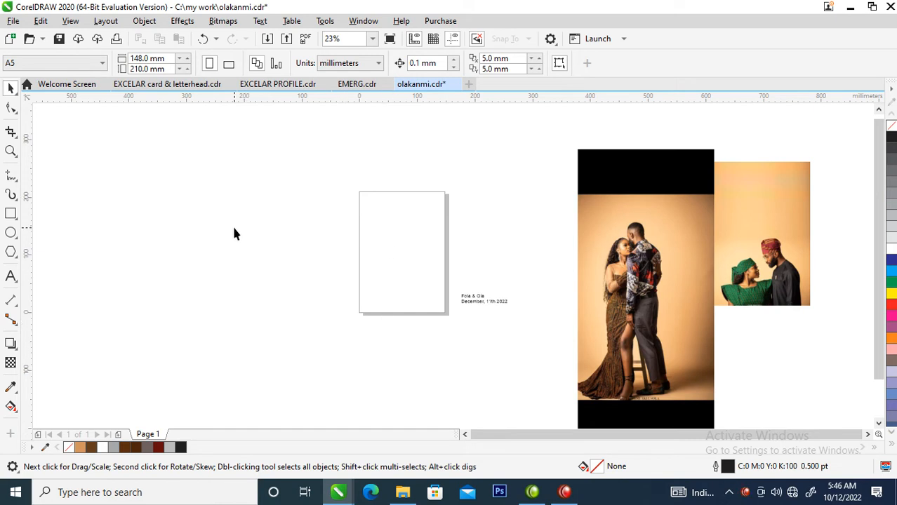
Step: Set the page size to A5 and add a rectangle matching the page frame
{"action": "left_click", "coordinate": [28, 62]}
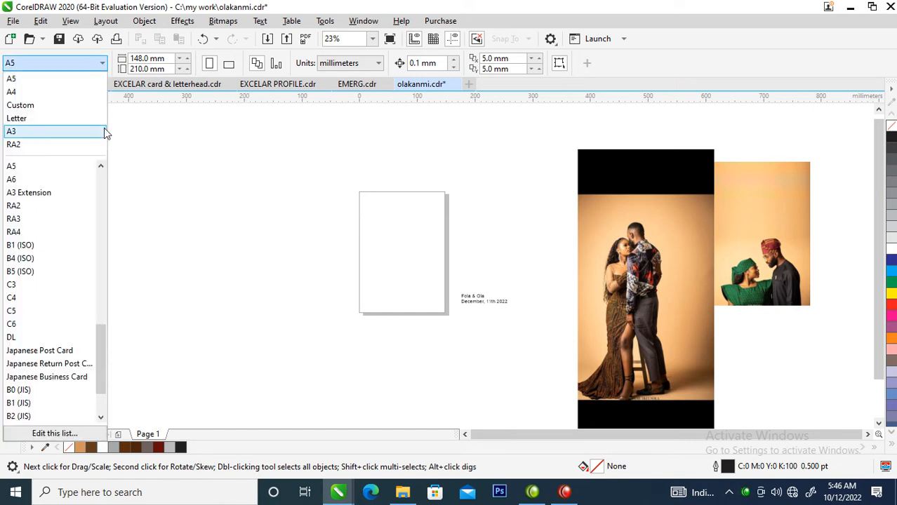
{"action": "left_click", "coordinate": [24, 80]}
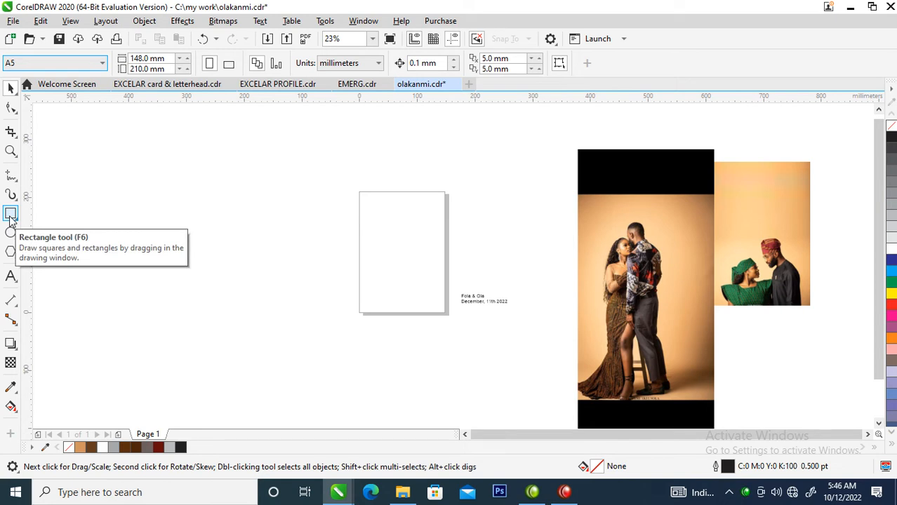
{"action": "double_click", "coordinate": [10, 218]}
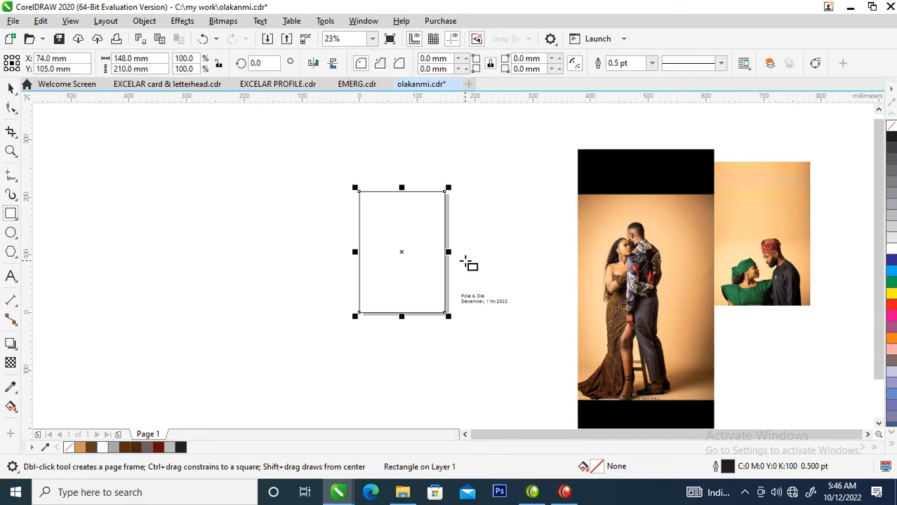
Step: Mirror a copy of the page rectangle onto the page's left side and move the tall couple photo closer to the page
{"action": "key", "text": "space"}
{"action": "left_click_drag", "start_coordinate": [450, 252], "coordinate": [320, 247]}
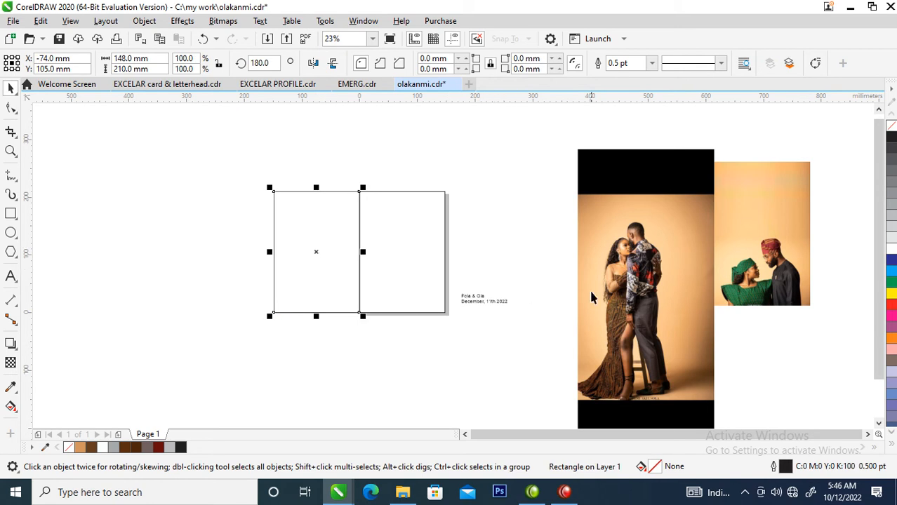
{"action": "left_click_drag", "start_coordinate": [684, 323], "coordinate": [637, 257]}
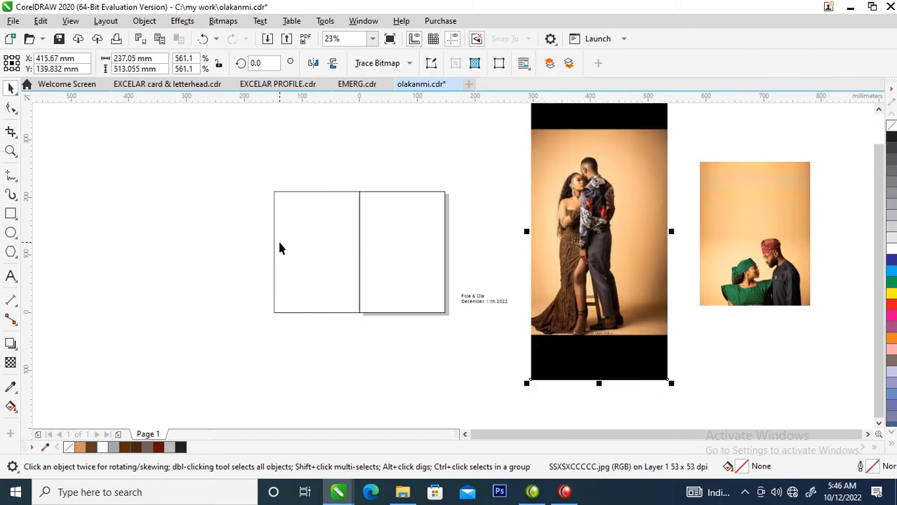
Step: Create a copy of the page rectangle narrowed symmetrically about its centre to about 99 mm wide
{"action": "key", "text": "F2"}
{"action": "left_click_drag", "start_coordinate": [250, 177], "coordinate": [585, 351]}
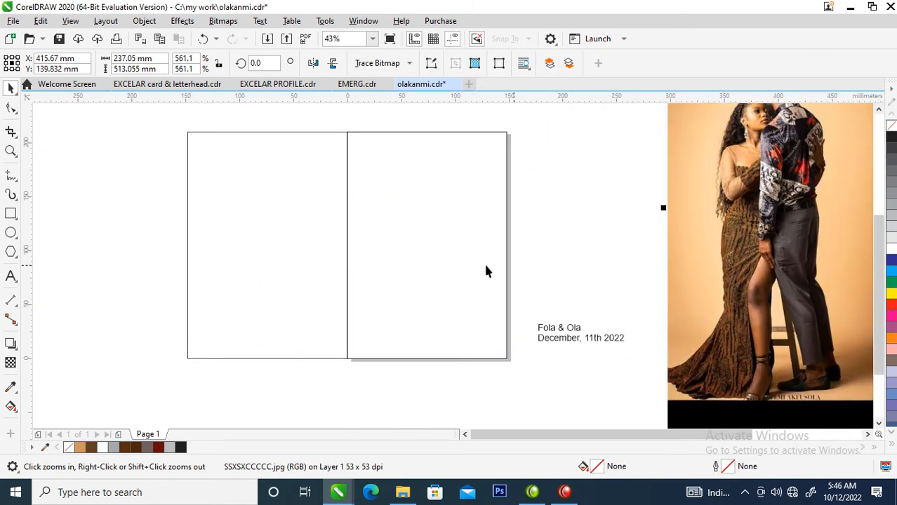
{"action": "left_click", "coordinate": [450, 255]}
{"action": "left_click_drag", "start_coordinate": [511, 246], "coordinate": [484, 254]}
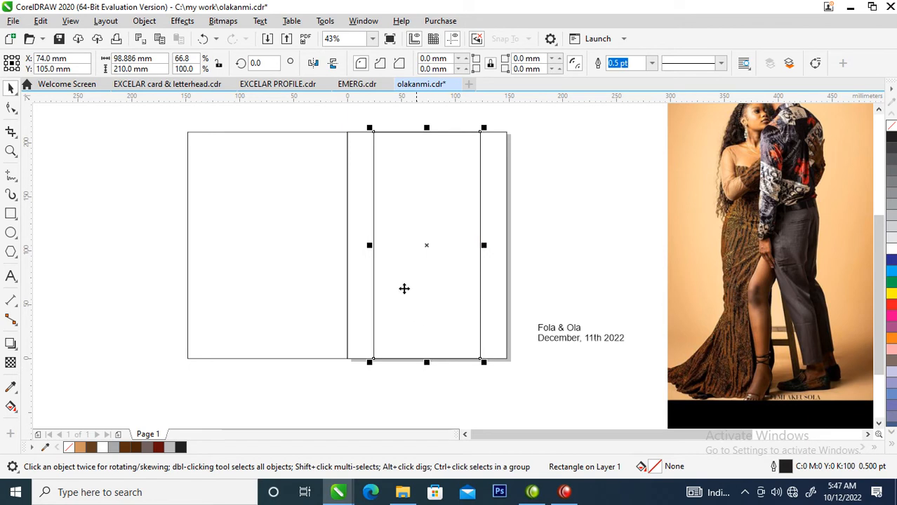
Step: Draw a vertical line about 284 mm long through the page and centre it horizontally on the narrow rectangle
{"action": "key", "text": "z"}
{"action": "left_click_drag", "start_coordinate": [300, 134], "coordinate": [619, 394]}
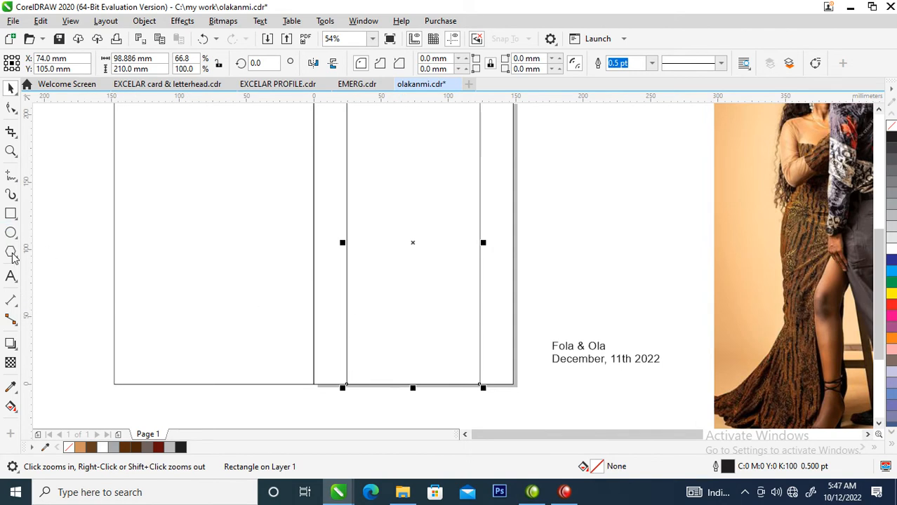
{"action": "scroll", "coordinate": [121, 307], "scroll_direction": "down", "scroll_amount": 4}
{"action": "left_click_drag", "start_coordinate": [111, 205], "coordinate": [257, 343]}
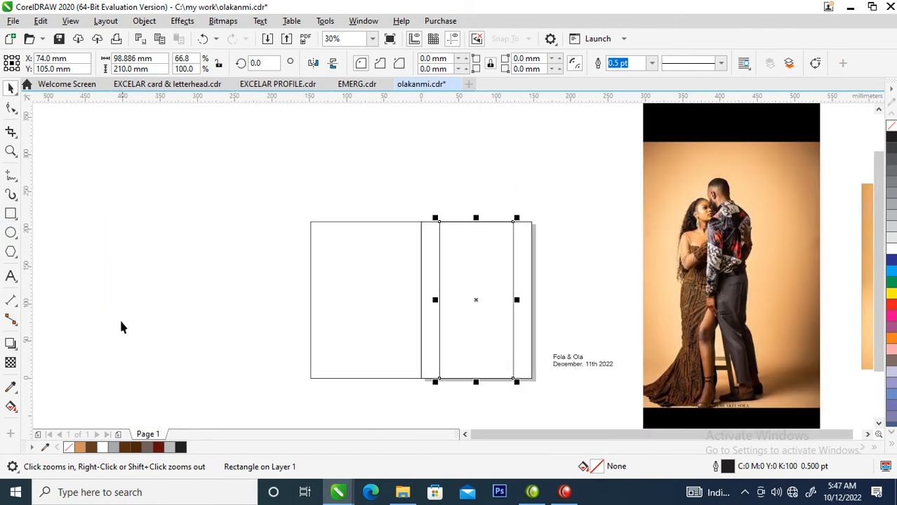
{"action": "left_click", "coordinate": [10, 174]}
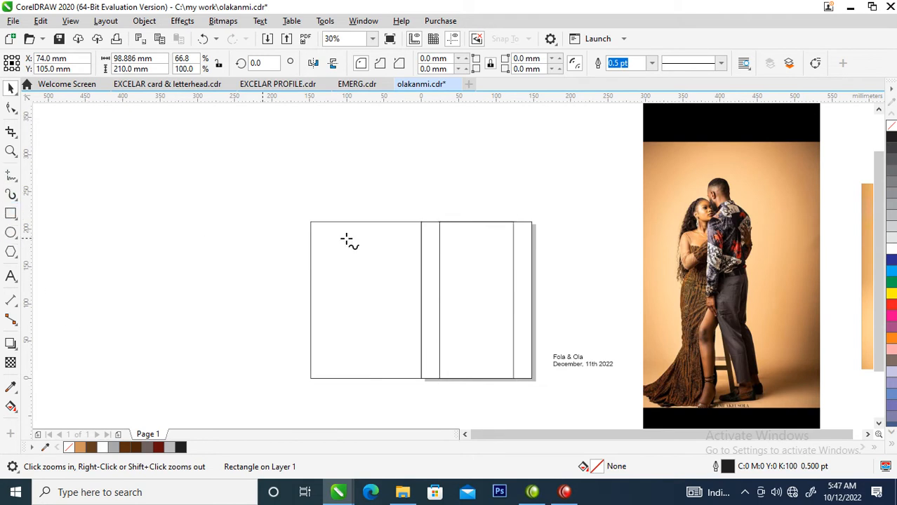
{"action": "left_click", "coordinate": [485, 189]}
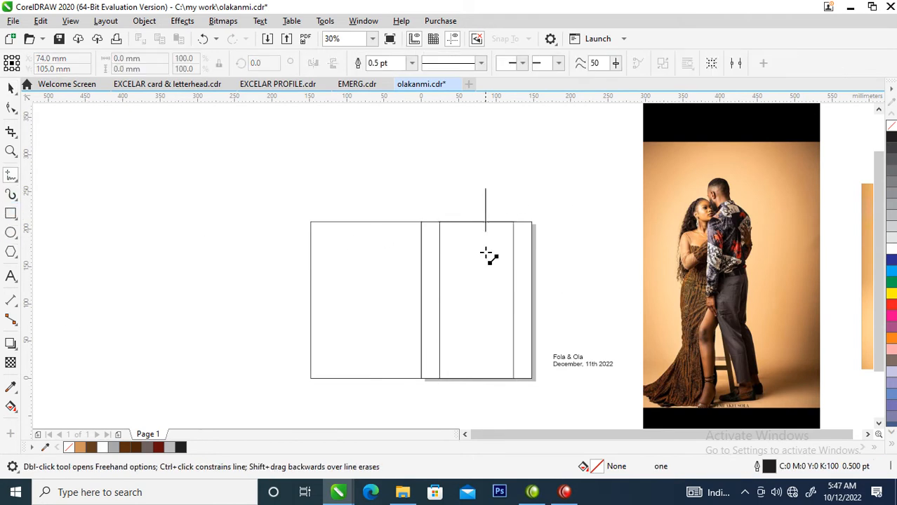
{"action": "left_click", "coordinate": [494, 401]}
{"action": "key", "text": "space"}
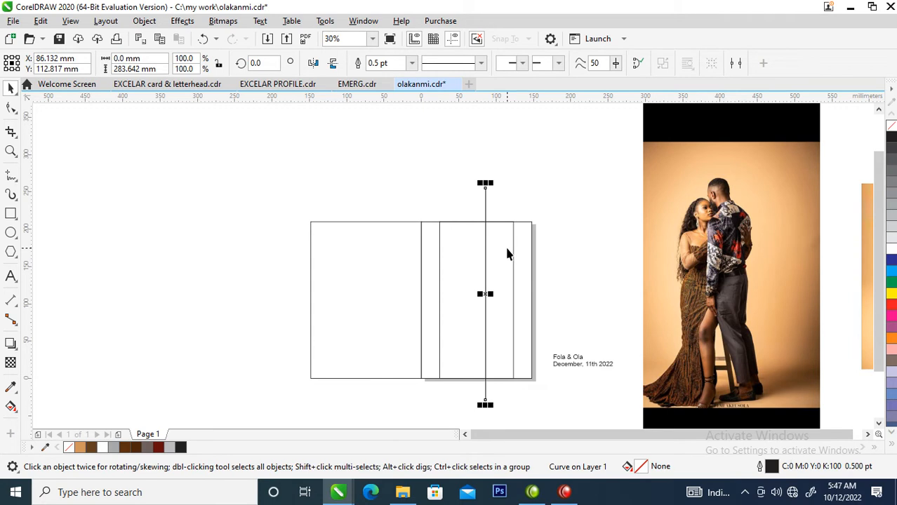
{"action": "left_click", "coordinate": [504, 243], "text": "shift"}
{"action": "key", "text": "c"}
Step: Draw a diagonal line about 60 mm wide and 45 mm high, sloping down to the vertical centre line
{"action": "key", "text": "z"}
{"action": "left_click_drag", "start_coordinate": [350, 155], "coordinate": [594, 378]}
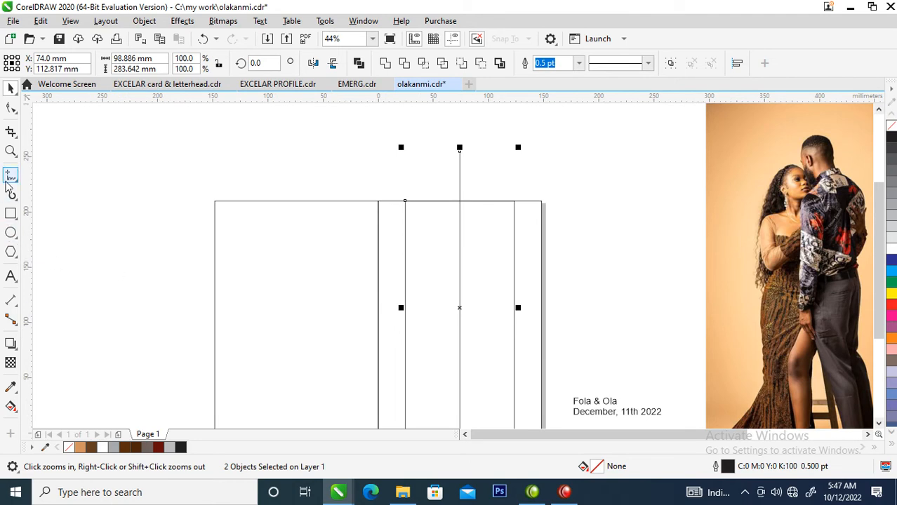
{"action": "left_click", "coordinate": [12, 181]}
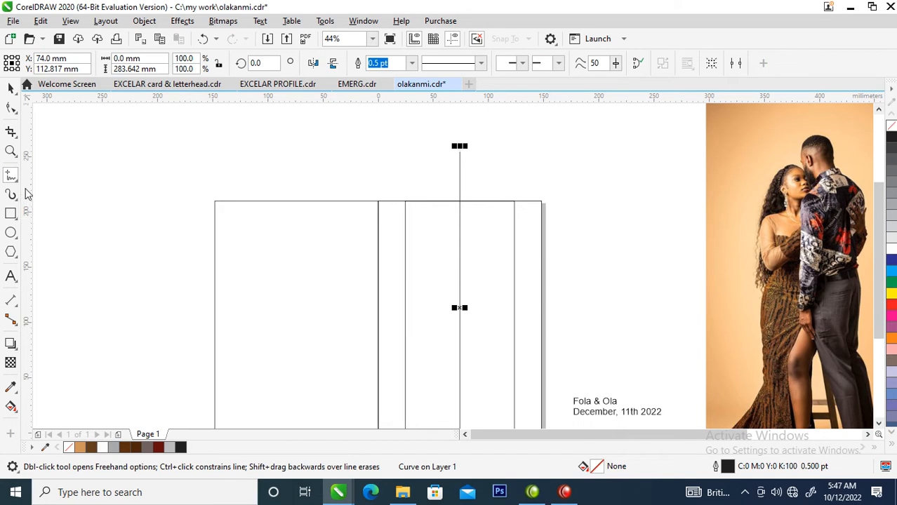
{"action": "left_click", "coordinate": [394, 309]}
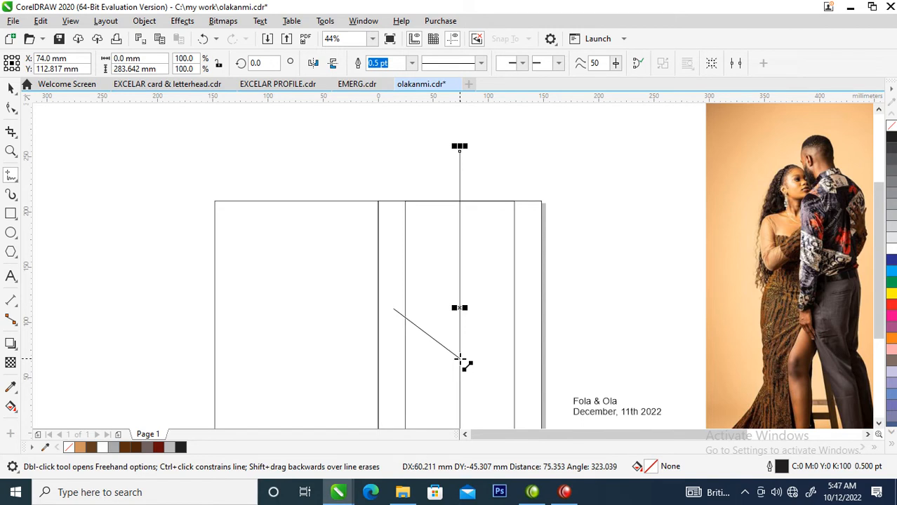
{"action": "left_click", "coordinate": [460, 360]}
{"action": "key", "text": "space"}
Step: Mirror a copy of the diagonal line across the centre line and combine both lines into one V-shaped curve
{"action": "key", "text": "z"}
{"action": "left_click_drag", "start_coordinate": [350, 262], "coordinate": [634, 402]}
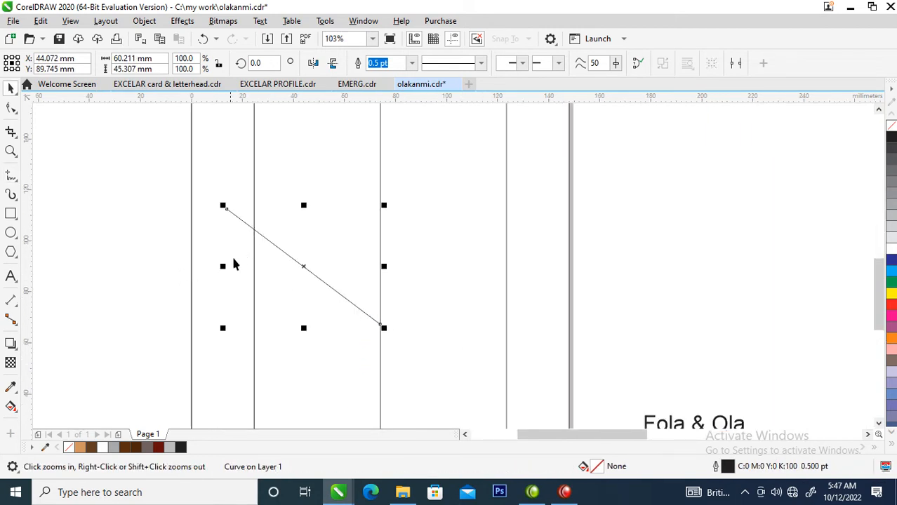
{"action": "left_click_drag", "start_coordinate": [223, 265], "coordinate": [386, 269]}
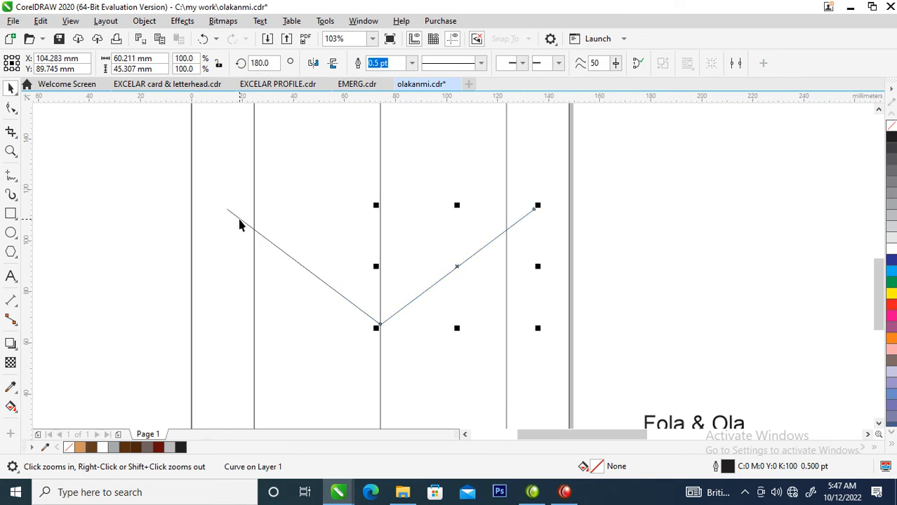
{"action": "left_click", "coordinate": [239, 219], "text": "shift"}
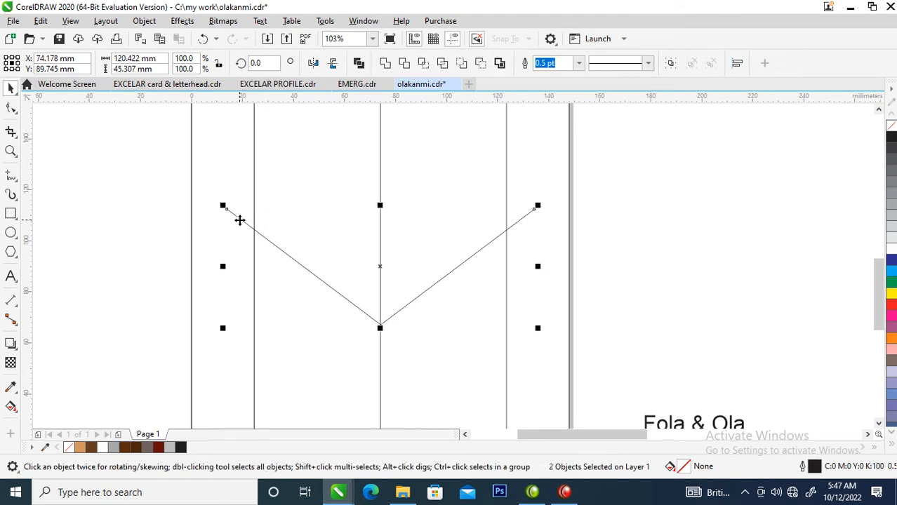
{"action": "key", "text": "ctrl+l"}
Step: Centre the V-shaped curve horizontally on the vertical line
{"action": "key", "text": "z"}
{"action": "left_click_drag", "start_coordinate": [326, 259], "coordinate": [399, 344]}
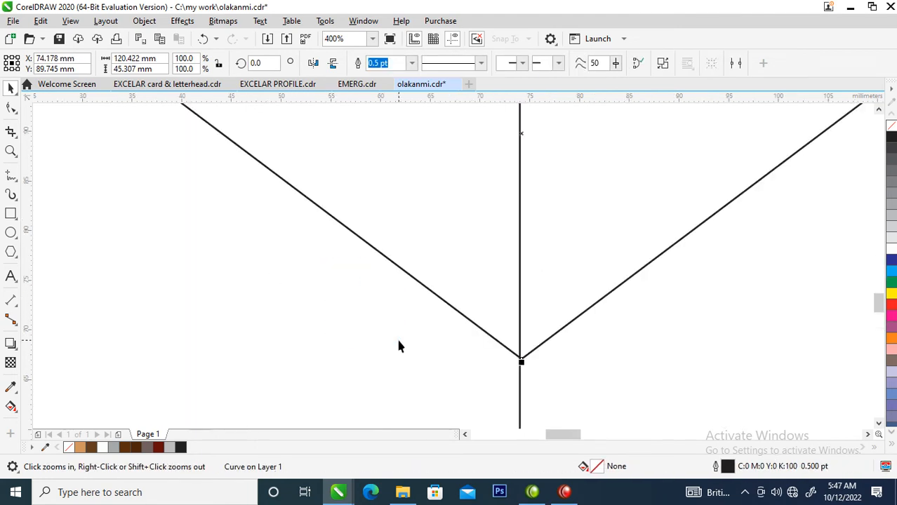
{"action": "right_click", "coordinate": [539, 341]}
{"action": "left_click_drag", "start_coordinate": [508, 350], "coordinate": [539, 371]}
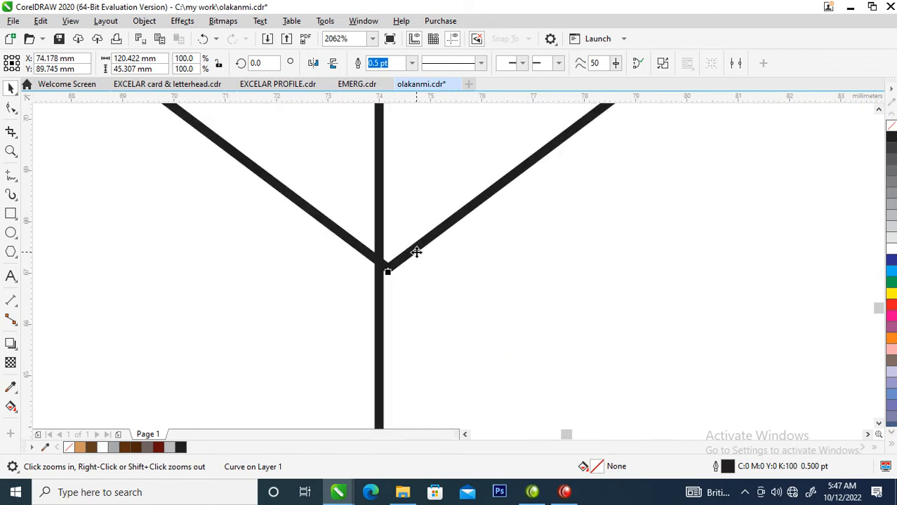
{"action": "key", "text": "space"}
{"action": "left_click", "coordinate": [380, 309], "text": "shift"}
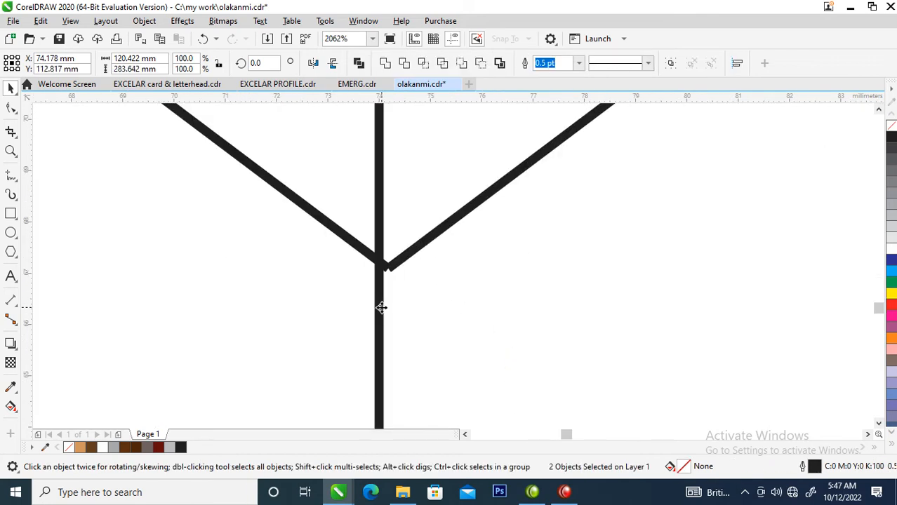
{"action": "key", "text": "c"}
{"action": "left_click", "coordinate": [409, 247]}
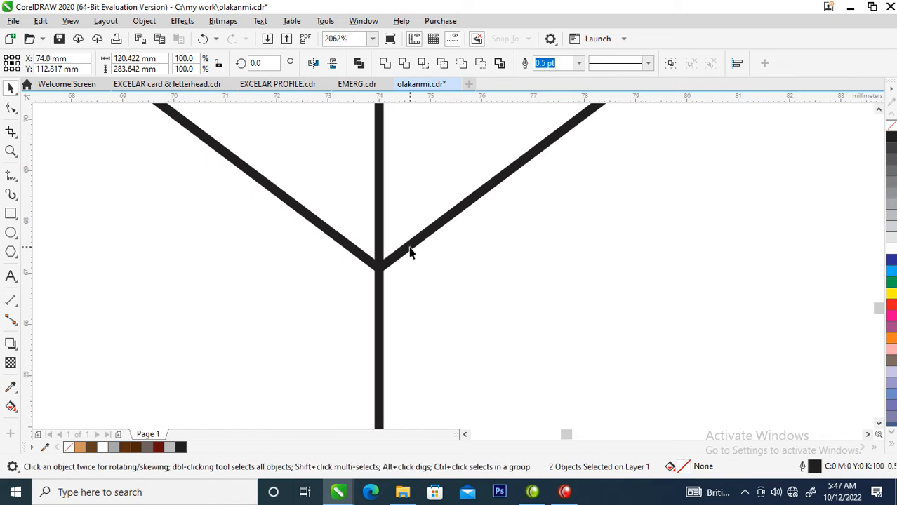
{"action": "left_click", "coordinate": [8, 110]}
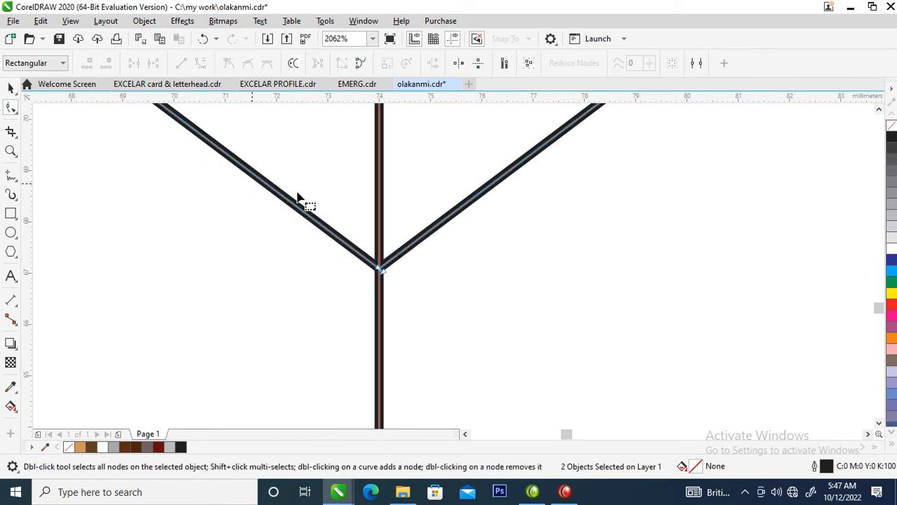
{"action": "left_click", "coordinate": [380, 270]}
{"action": "key", "text": "space"}
{"action": "left_click_drag", "start_coordinate": [412, 250], "coordinate": [424, 289]}
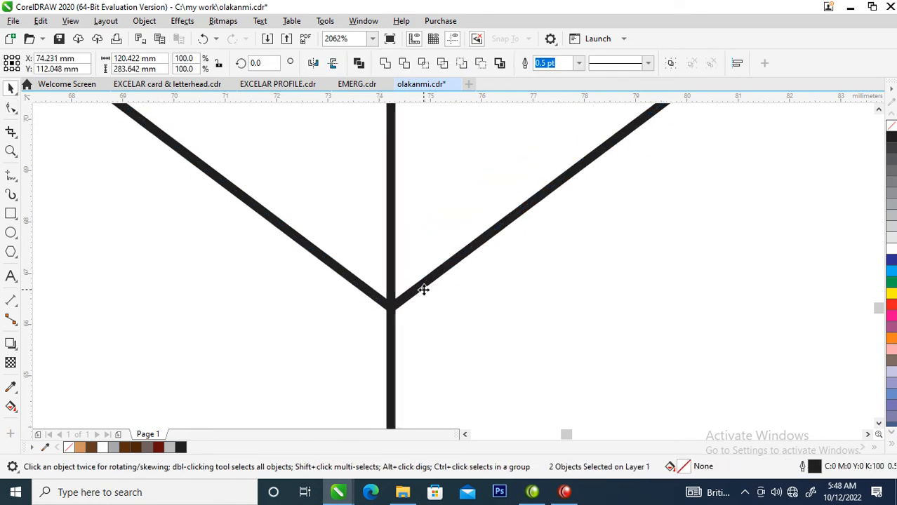
{"action": "scroll", "coordinate": [424, 290], "scroll_direction": "down", "scroll_amount": 12}
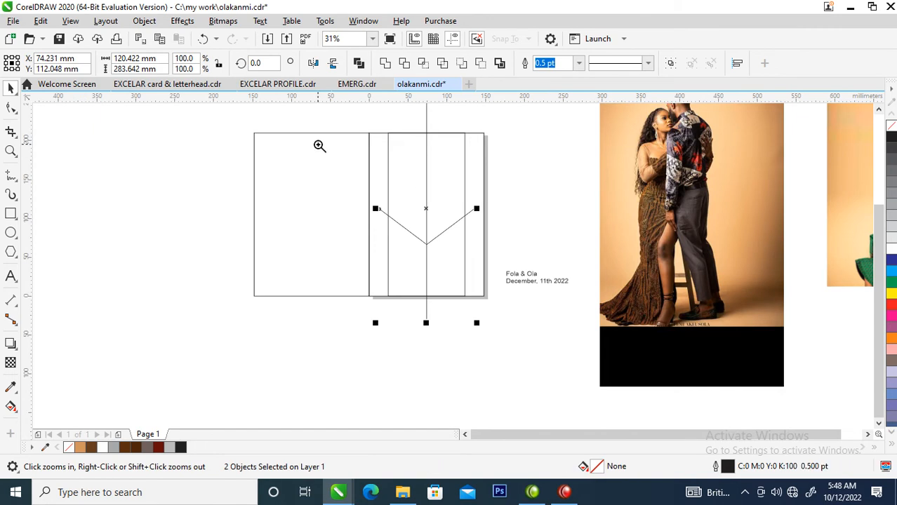
{"action": "scroll", "coordinate": [460, 163], "scroll_direction": "up", "scroll_amount": 3}
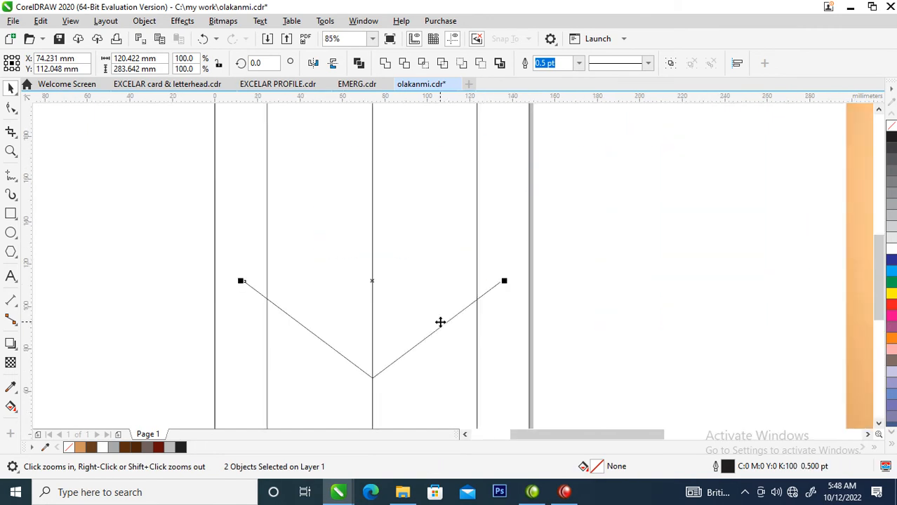
Step: Move the vertical centre line off the page to the blank area on its right
{"action": "left_click", "coordinate": [376, 279]}
{"action": "left_click", "coordinate": [376, 279]}
{"action": "key", "text": "F10"}
{"action": "key", "text": "space"}
{"action": "left_click_drag", "start_coordinate": [370, 279], "coordinate": [660, 258]}
Step: Join the two overlapping end nodes at the V curve's bottom tip into a single node
{"action": "key", "text": "z"}
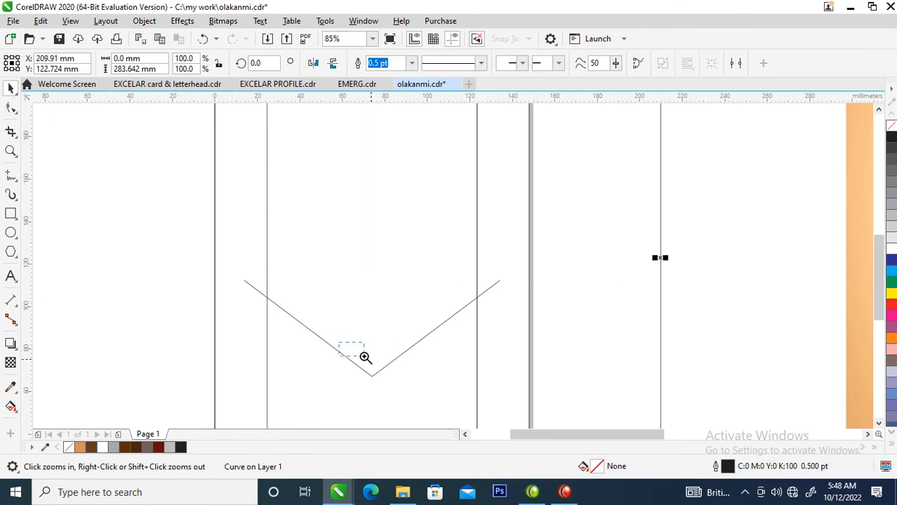
{"action": "left_click_drag", "start_coordinate": [328, 345], "coordinate": [462, 394]}
{"action": "left_click_drag", "start_coordinate": [238, 328], "coordinate": [316, 388]}
{"action": "key", "text": "space"}
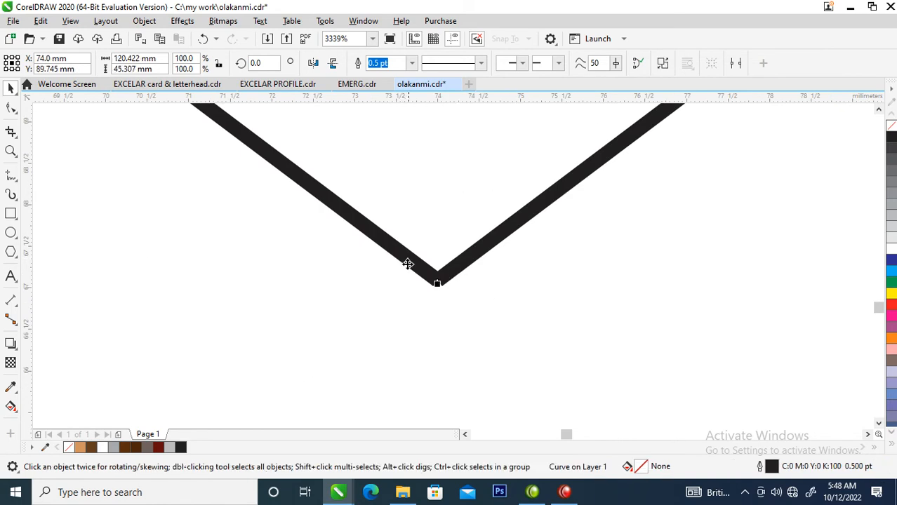
{"action": "left_click", "coordinate": [425, 266]}
{"action": "left_click_drag", "start_coordinate": [429, 273], "coordinate": [442, 320]}
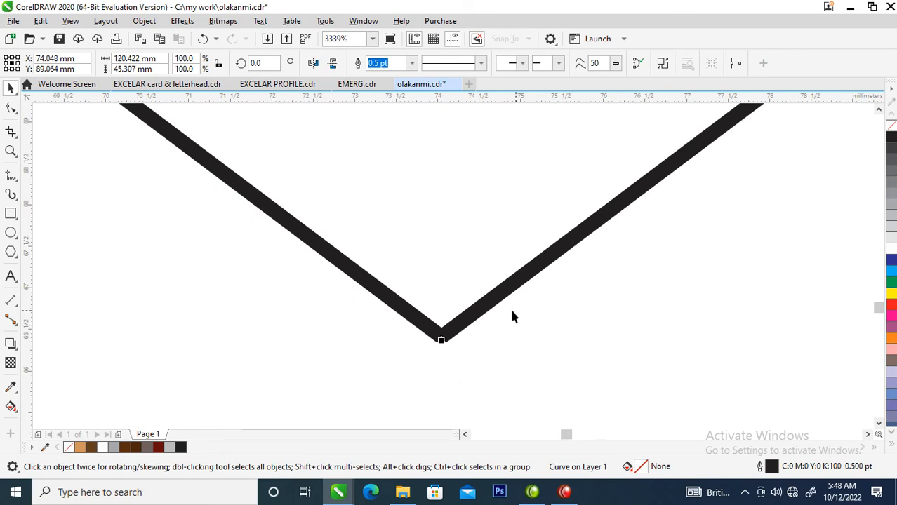
{"action": "key", "text": "F10"}
{"action": "left_click_drag", "start_coordinate": [441, 339], "coordinate": [442, 340]}
{"action": "scroll", "coordinate": [442, 340], "scroll_direction": "down", "scroll_amount": 6}
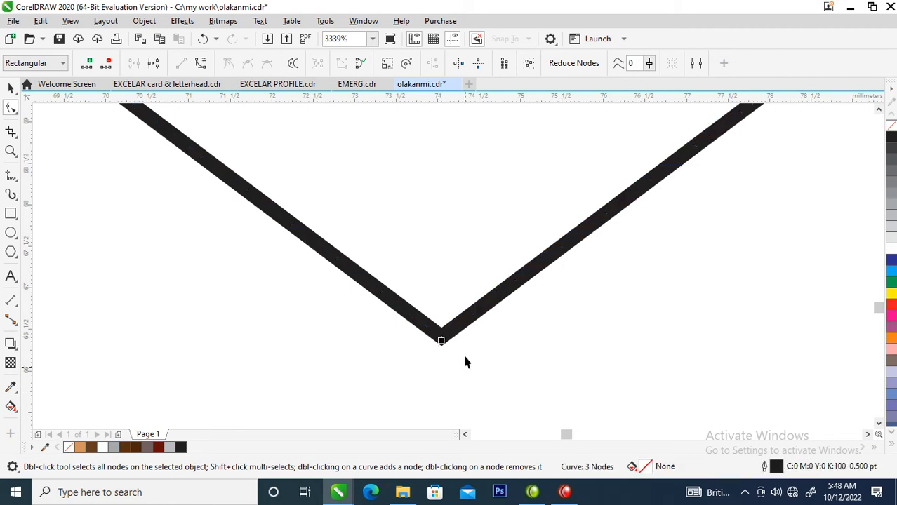
{"action": "key", "text": "space"}
{"action": "scroll", "coordinate": [466, 342], "scroll_direction": "down", "scroll_amount": 4}
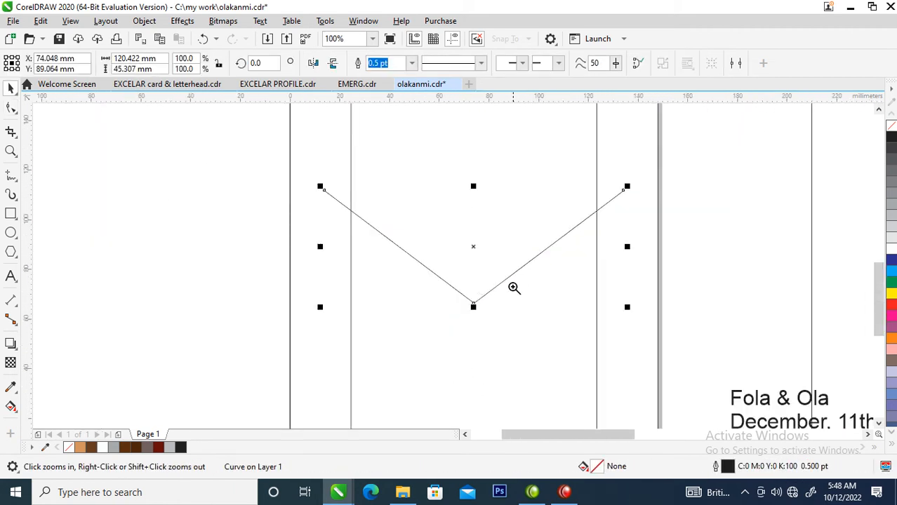
Step: Centre the V curve horizontally on the narrow rectangle and shift it about 5 mm lower
{"action": "key", "text": "F10"}
{"action": "key", "text": "space"}
{"action": "key", "text": "ctrl+a"}
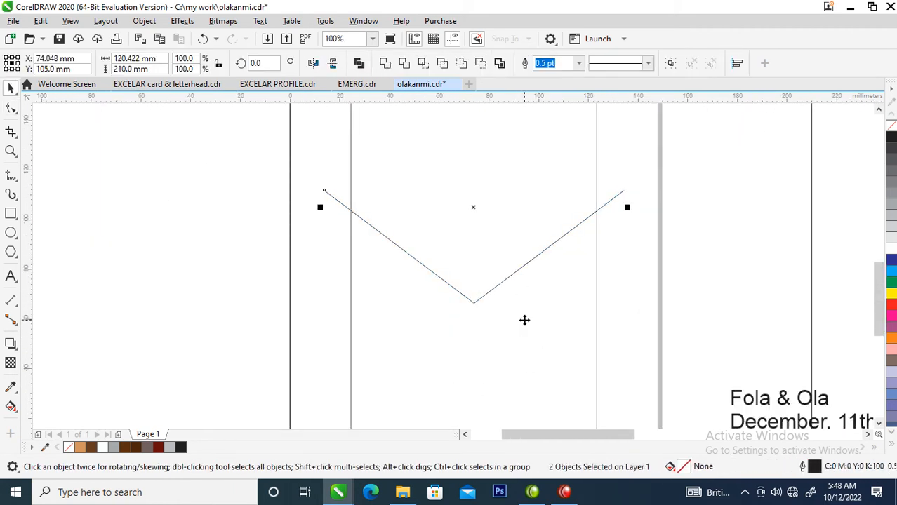
{"action": "scroll", "coordinate": [548, 311], "scroll_direction": "down", "scroll_amount": 3}
{"action": "left_click", "coordinate": [584, 198]}
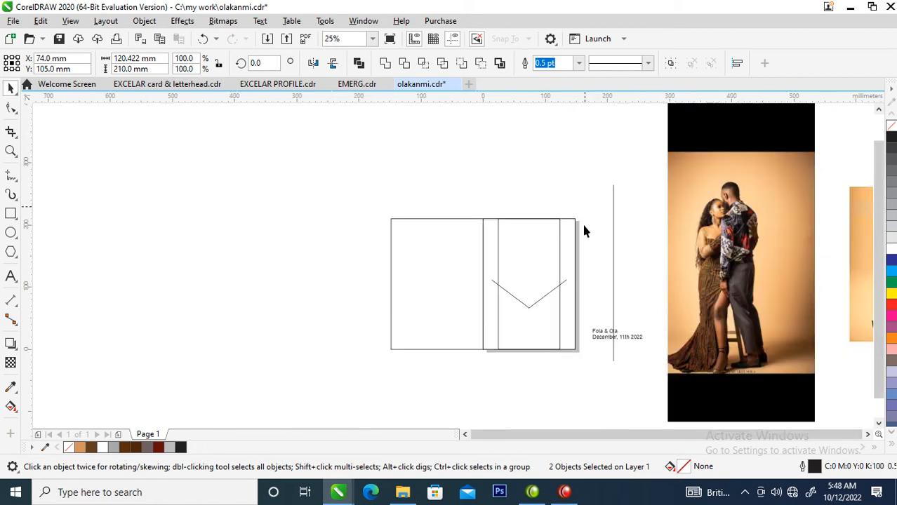
{"action": "left_click", "coordinate": [531, 309]}
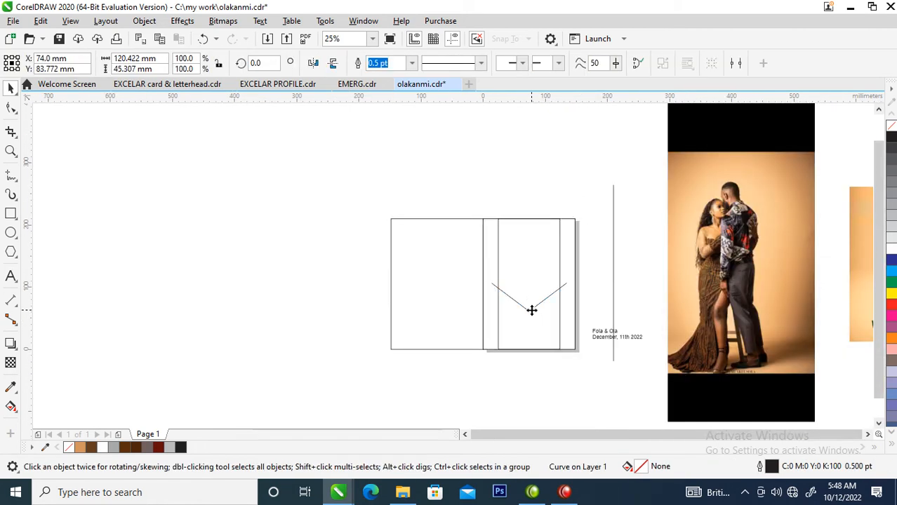
{"action": "left_click", "coordinate": [530, 308]}
{"action": "key", "text": "z"}
{"action": "left_click_drag", "start_coordinate": [440, 190], "coordinate": [588, 332]}
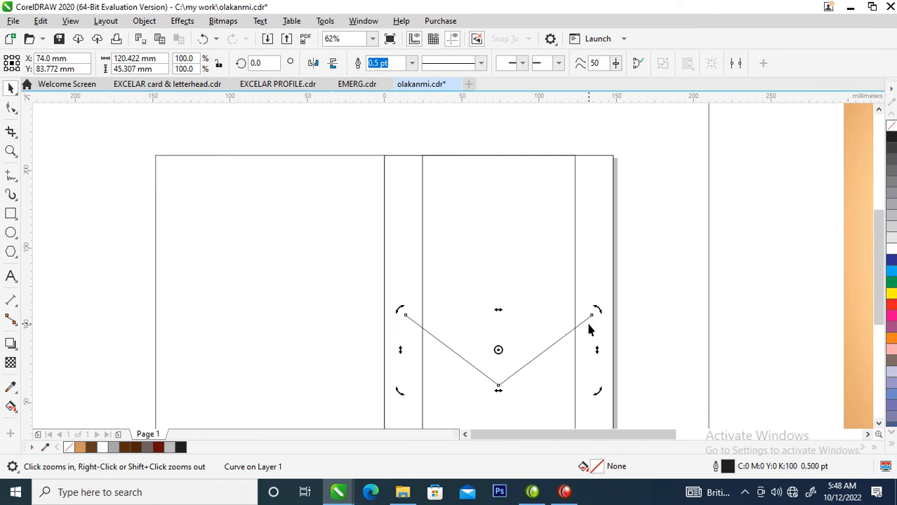
Step: Set the V curve's outline width to 7 pt
{"action": "key", "text": "F12"}
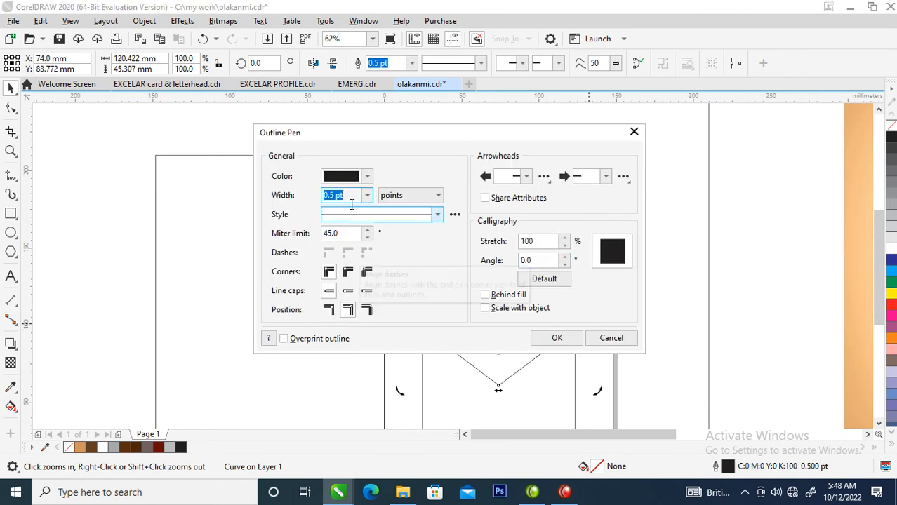
{"action": "left_click_drag", "start_coordinate": [348, 196], "coordinate": [328, 197]}
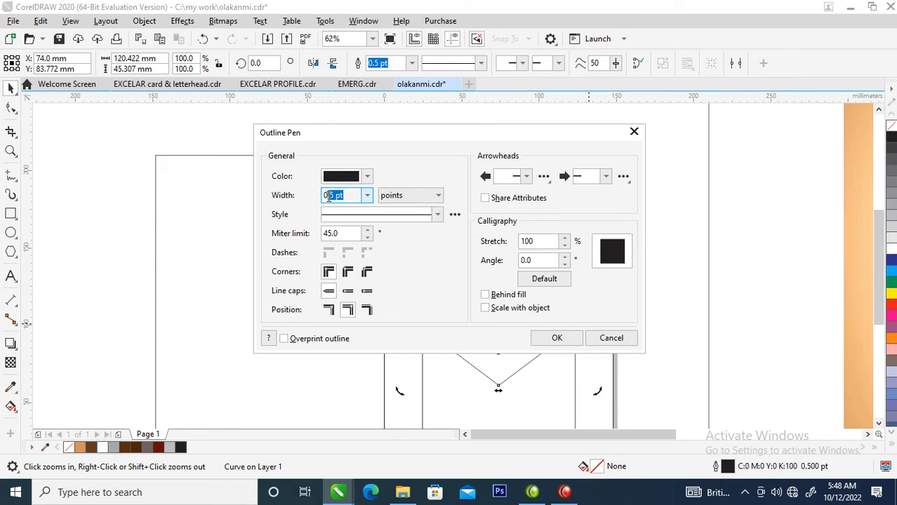
{"action": "type", "text": "7"}
{"action": "key", "text": "Return"}
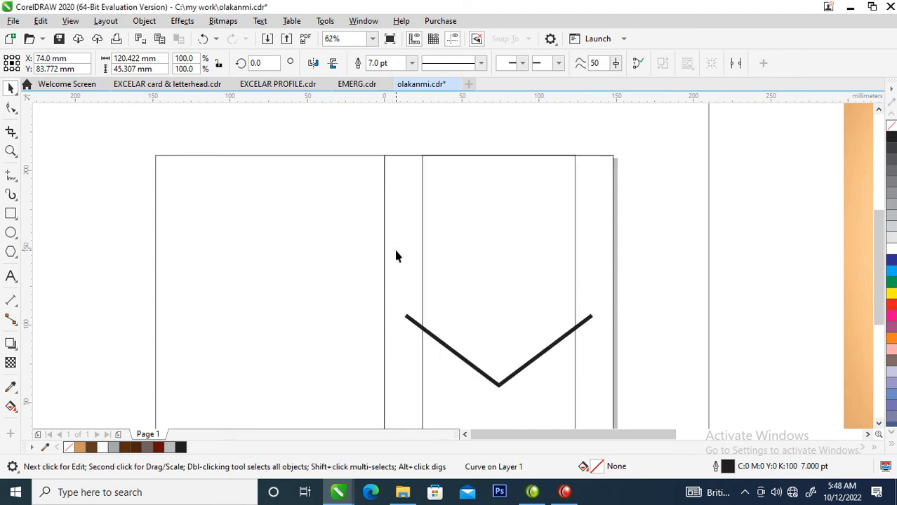
Step: Set the V curve's outline width to 16 pt and convert the outline to an object
{"action": "key", "text": "F12"}
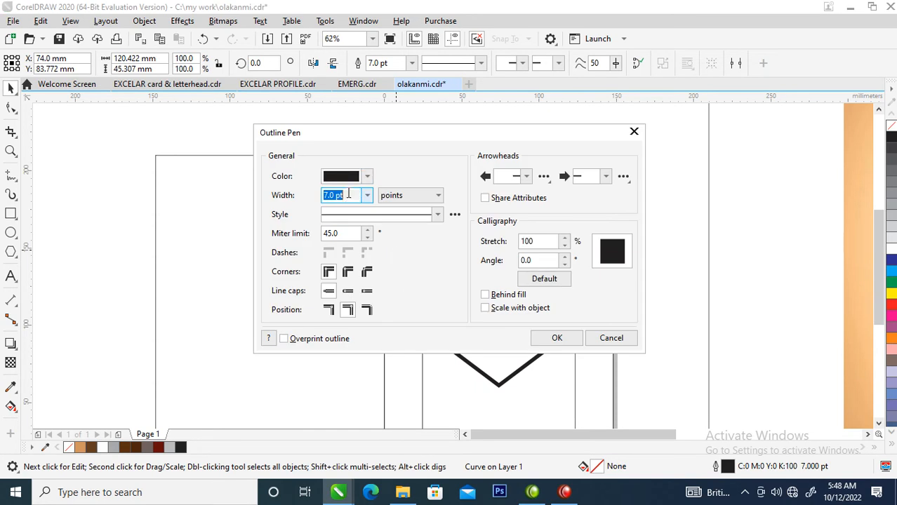
{"action": "type", "text": "16"}
{"action": "key", "text": "Return"}
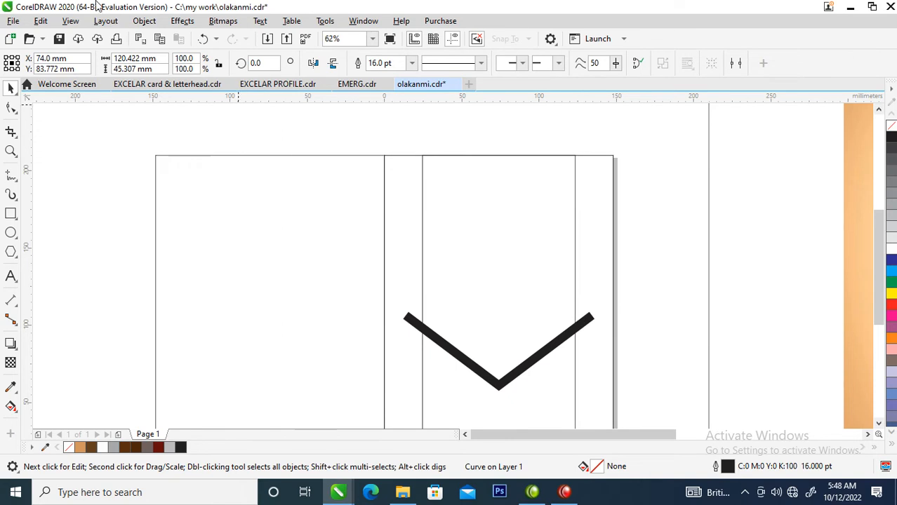
{"action": "left_click", "coordinate": [146, 22]}
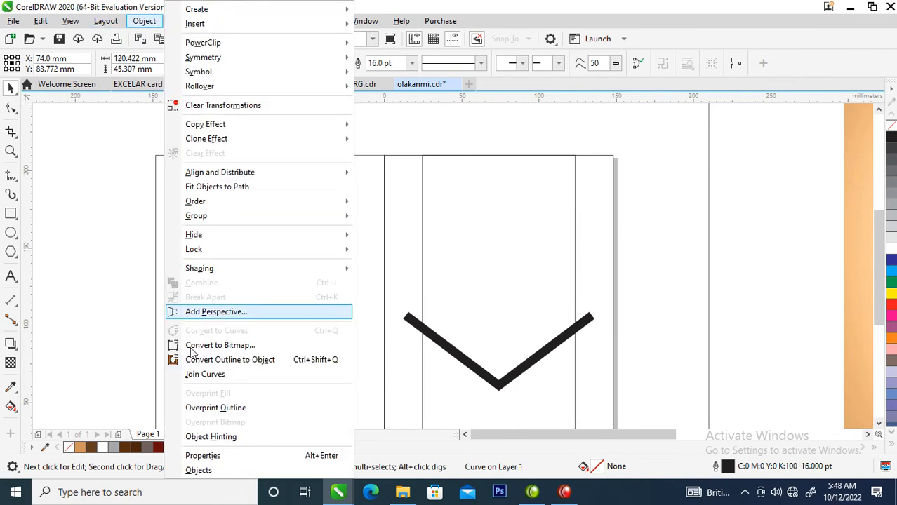
{"action": "left_click", "coordinate": [244, 361]}
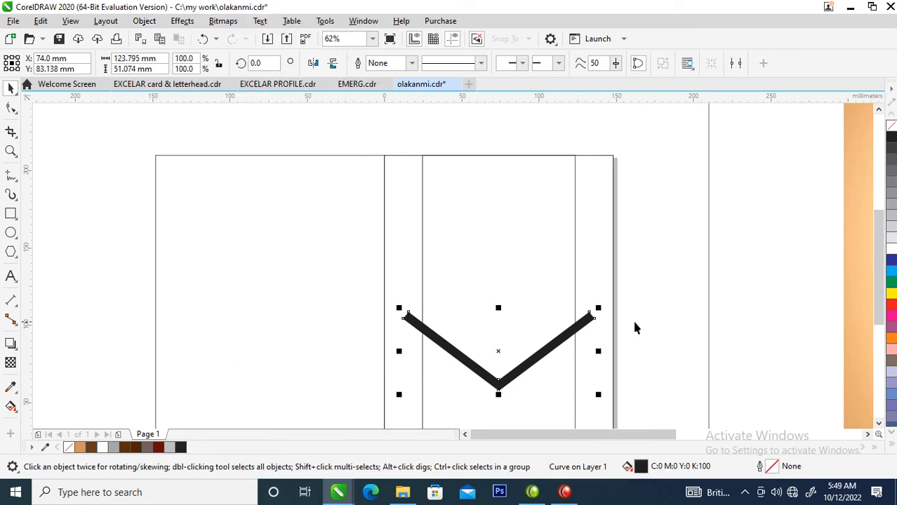
Step: Fill the V shape with red and use it to trim the narrow rectangle behind it
{"action": "left_click", "coordinate": [891, 306]}
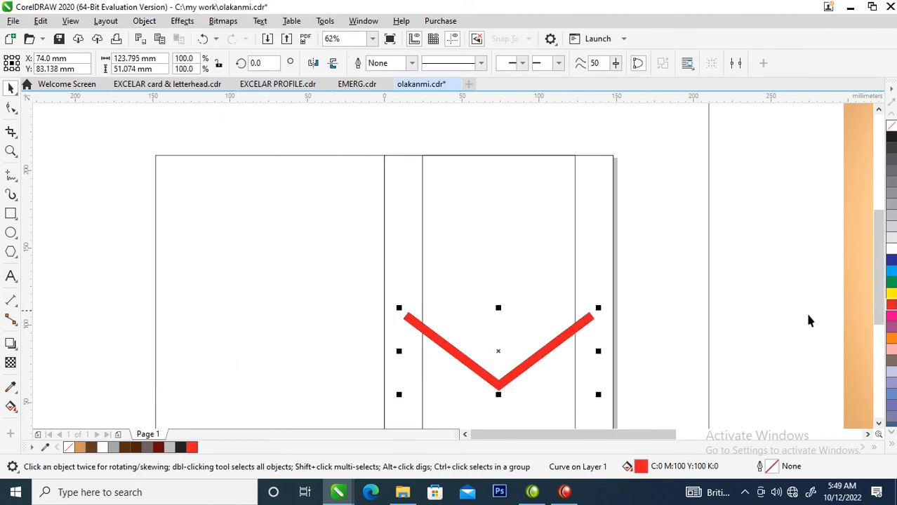
{"action": "left_click", "coordinate": [540, 209], "text": "shift"}
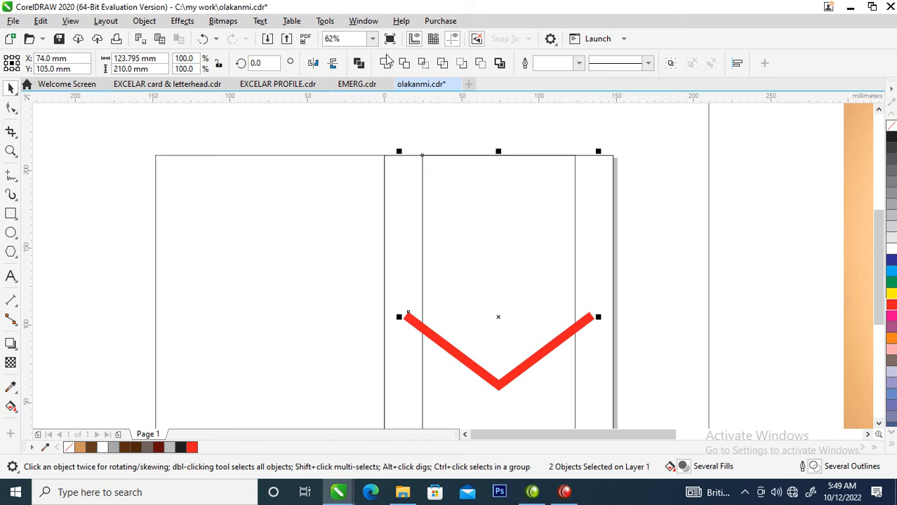
{"action": "left_click", "coordinate": [404, 63]}
{"action": "left_click", "coordinate": [652, 289]}
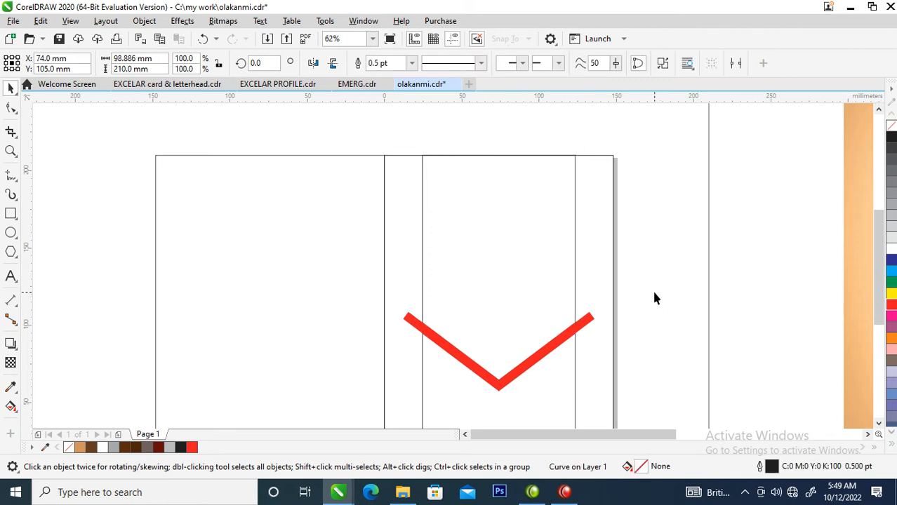
Step: Move the red V slightly above the V-shaped cut and fill the page-sized A5 rectangle with green
{"action": "left_click", "coordinate": [583, 335]}
{"action": "left_click_drag", "start_coordinate": [584, 319], "coordinate": [583, 299]}
{"action": "left_click", "coordinate": [602, 177]}
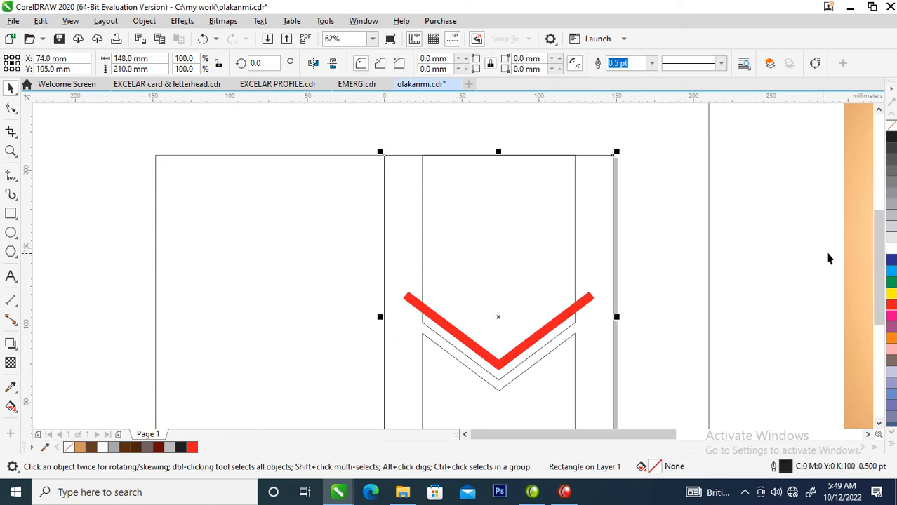
{"action": "left_click", "coordinate": [892, 283]}
Step: Move the photo of the couple in green and black outfits next to the cover, overlapping the page's upper right corner
{"action": "scroll", "coordinate": [711, 317], "scroll_direction": "down", "scroll_amount": 3}
{"action": "key", "text": "z"}
{"action": "scroll", "coordinate": [641, 218], "scroll_direction": "right", "scroll_amount": 1}
{"action": "left_click", "coordinate": [748, 317]}
{"action": "key", "text": "space"}
{"action": "left_click_drag", "start_coordinate": [627, 329], "coordinate": [316, 238]}
Step: Fill the trimmed narrow shape on the green cover with white
{"action": "key", "text": "z"}
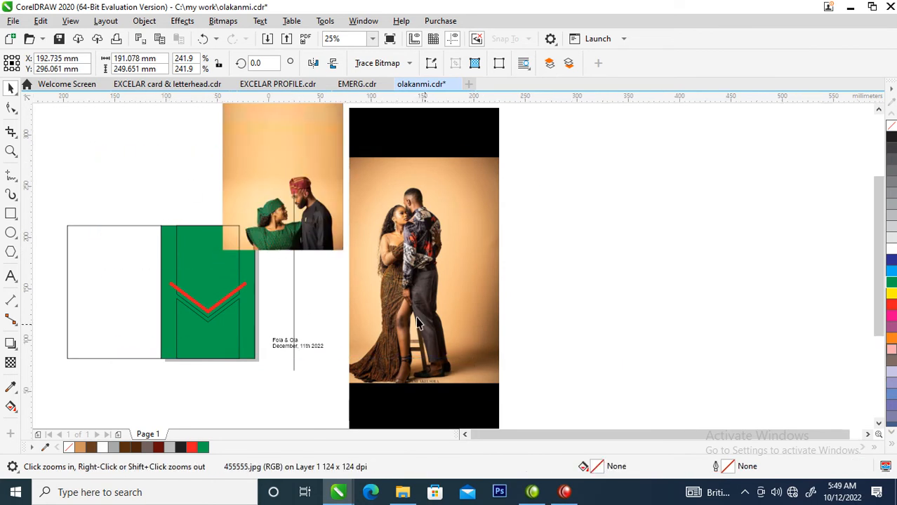
{"action": "left_click", "coordinate": [351, 264]}
{"action": "key", "text": "space"}
{"action": "left_click", "coordinate": [330, 230]}
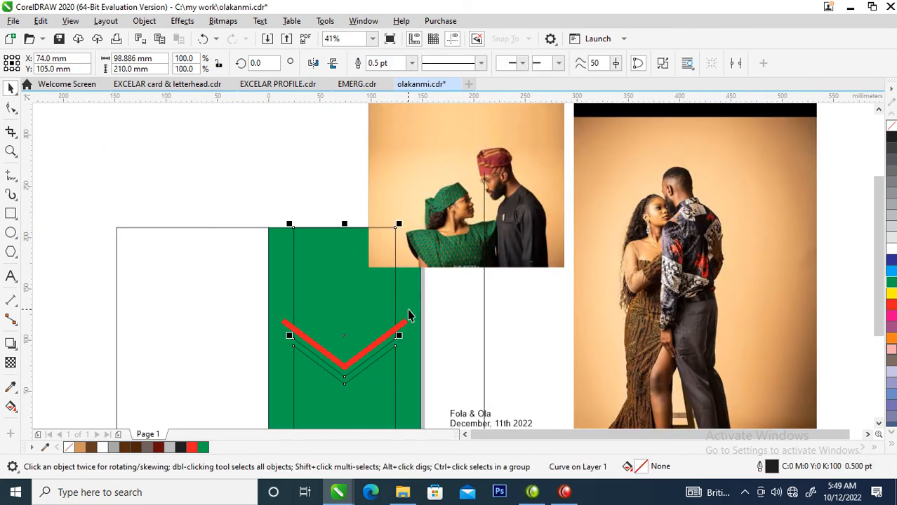
{"action": "left_click", "coordinate": [891, 250]}
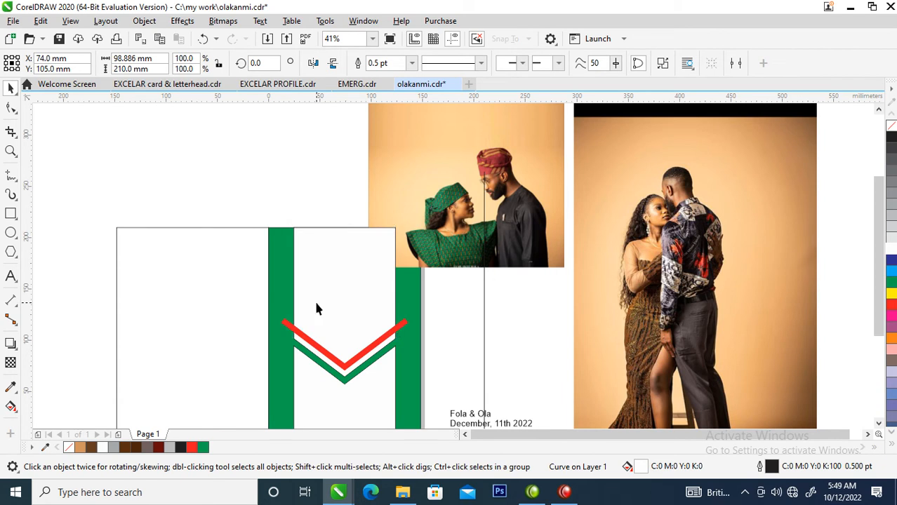
Step: Break the white trimmed shape apart into separate upper and lower pieces, leaving both in their original position
{"action": "left_click", "coordinate": [317, 305], "text": "shift"}
{"action": "left_click", "coordinate": [244, 168]}
{"action": "left_click", "coordinate": [346, 317]}
{"action": "left_click_drag", "start_coordinate": [346, 316], "coordinate": [351, 263]}
{"action": "key", "text": "ctrl+z"}
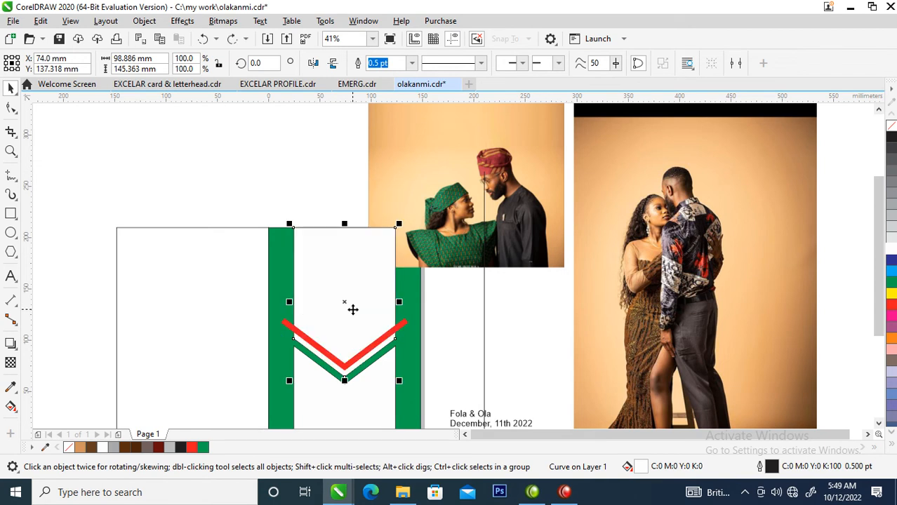
Step: PowerClip the photo 455555.jpg inside the upper white piece above the V-shaped cut
{"action": "left_click", "coordinate": [411, 150]}
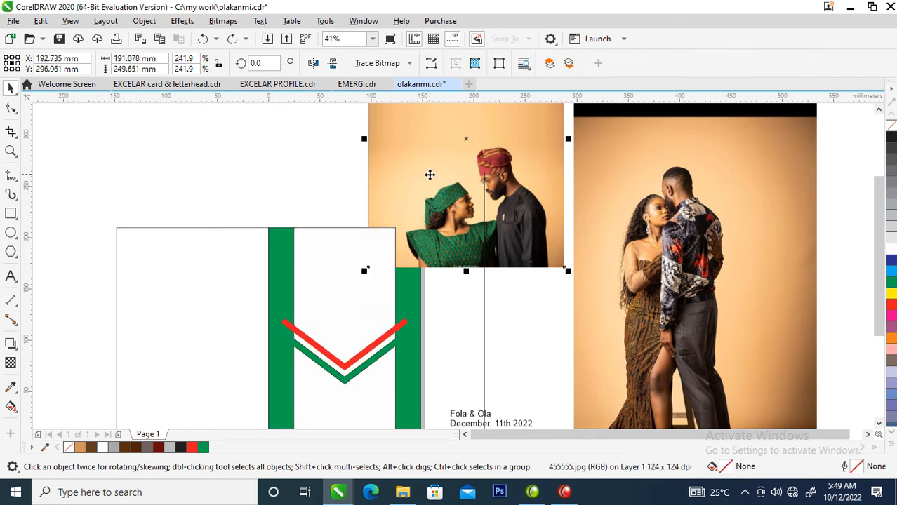
{"action": "left_click", "coordinate": [144, 23]}
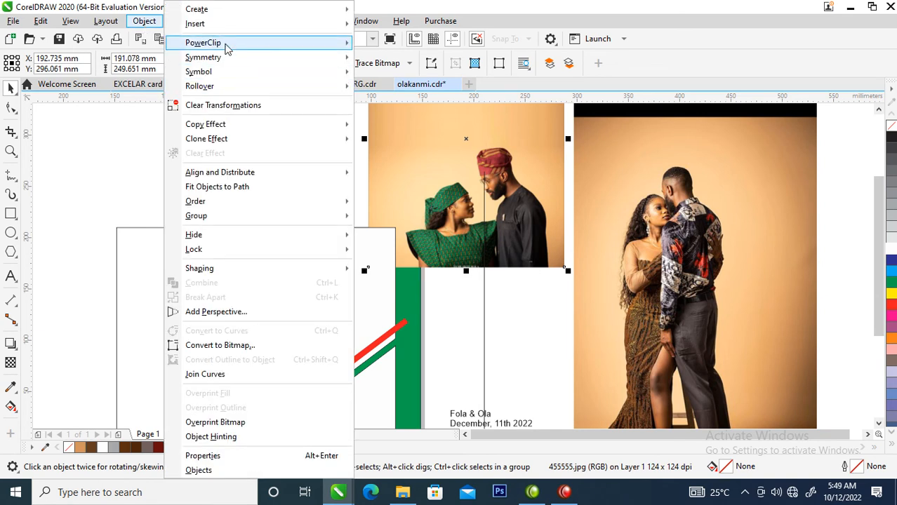
{"action": "mouse_move", "coordinate": [220, 42]}
{"action": "left_click", "coordinate": [409, 45]}
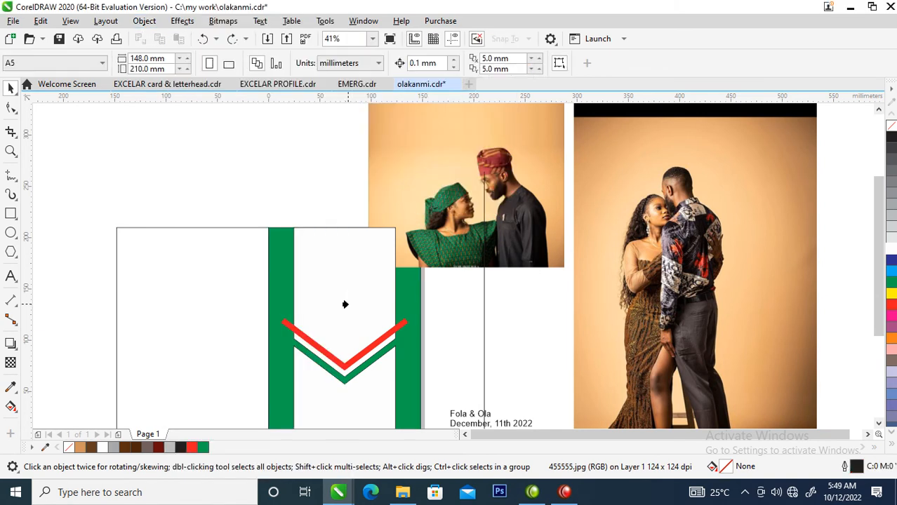
{"action": "left_click", "coordinate": [342, 280]}
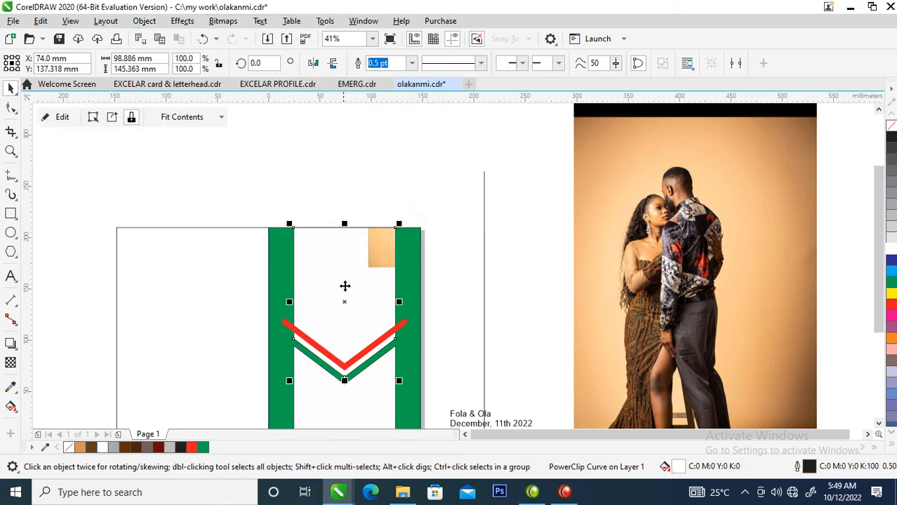
Step: Move the photo within its PowerClip frame so the couple sits behind the red V
{"action": "left_click", "coordinate": [383, 246], "text": "ctrl"}
{"action": "left_click_drag", "start_coordinate": [384, 249], "coordinate": [269, 355]}
{"action": "left_click", "coordinate": [269, 353]}
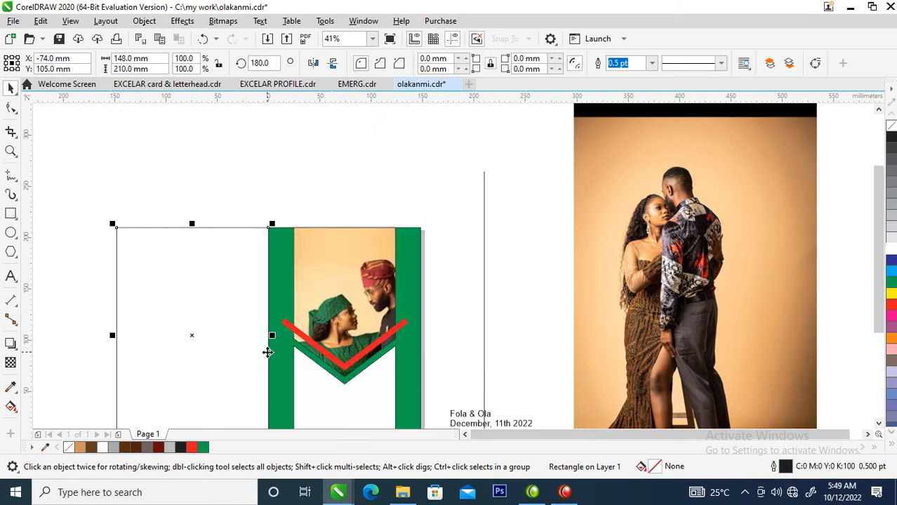
Step: Scale the clipped photo to about 236% and shift it so both partners fit within the frame above the red V
{"action": "left_click", "coordinate": [369, 273], "text": "ctrl"}
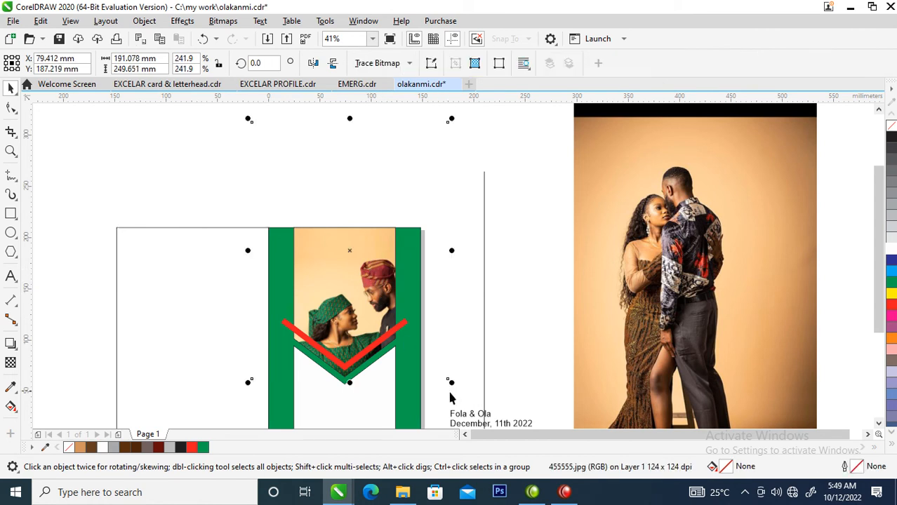
{"action": "left_click_drag", "start_coordinate": [451, 381], "coordinate": [432, 352]}
{"action": "left_click_drag", "start_coordinate": [365, 275], "coordinate": [365, 301]}
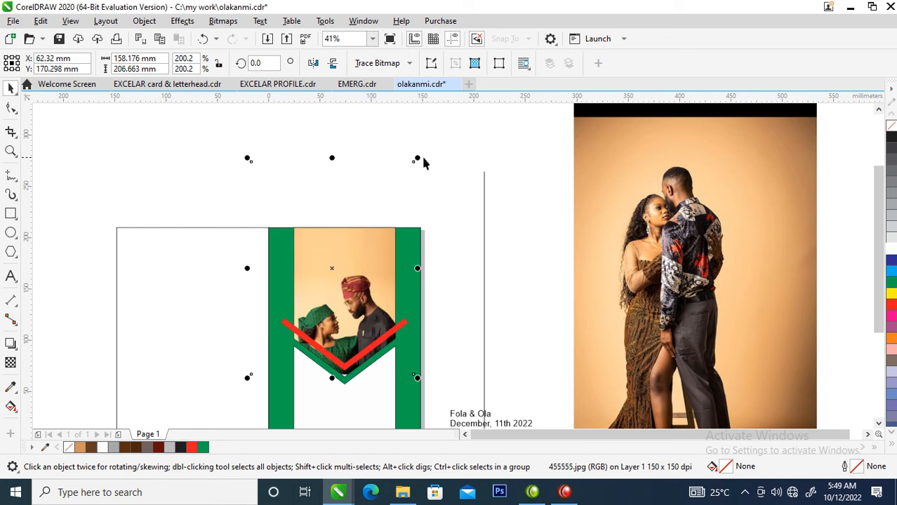
{"action": "left_click_drag", "start_coordinate": [418, 158], "coordinate": [429, 138]}
{"action": "left_click_drag", "start_coordinate": [366, 314], "coordinate": [367, 298]}
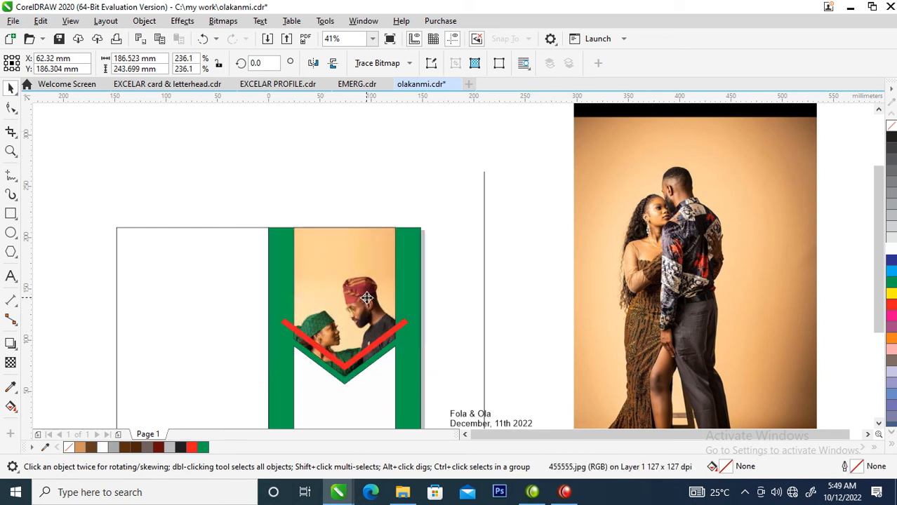
Step: Fill the lower white piece with a colour sampled from the woman's side of the photo
{"action": "scroll", "coordinate": [380, 282], "scroll_direction": "down", "scroll_amount": 2}
{"action": "key", "text": "F2"}
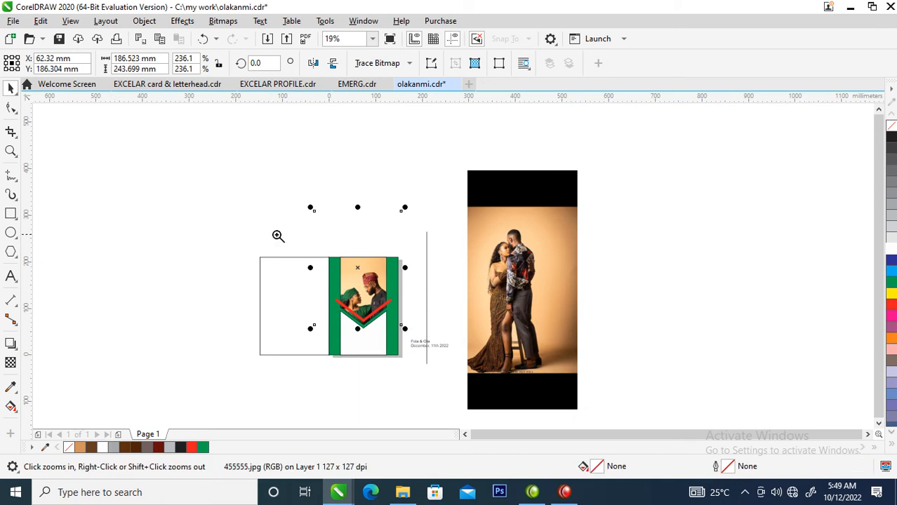
{"action": "left_click_drag", "start_coordinate": [435, 359], "coordinate": [439, 360]}
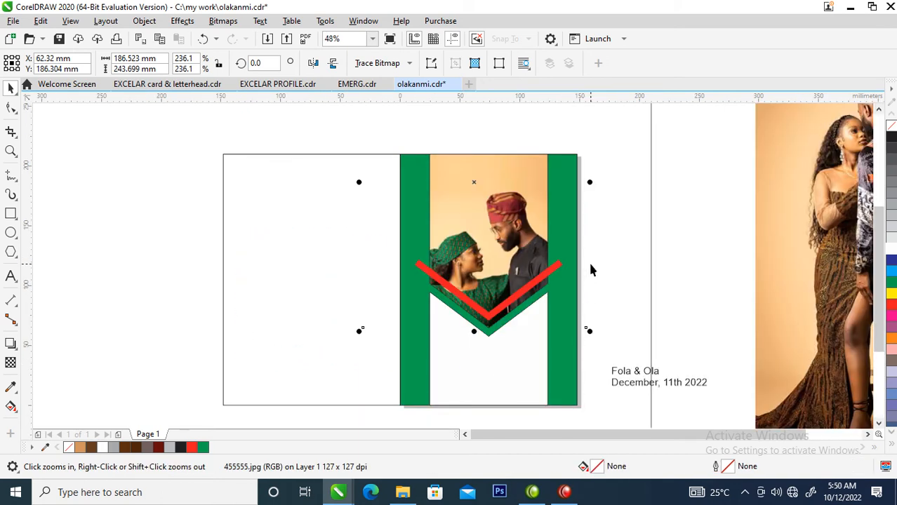
{"action": "left_click", "coordinate": [592, 303]}
{"action": "left_click", "coordinate": [484, 331]}
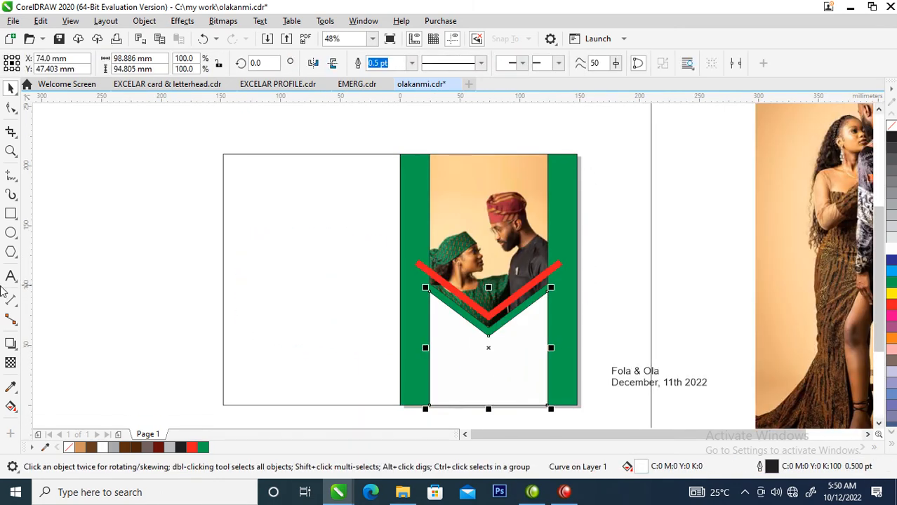
{"action": "left_click", "coordinate": [11, 386]}
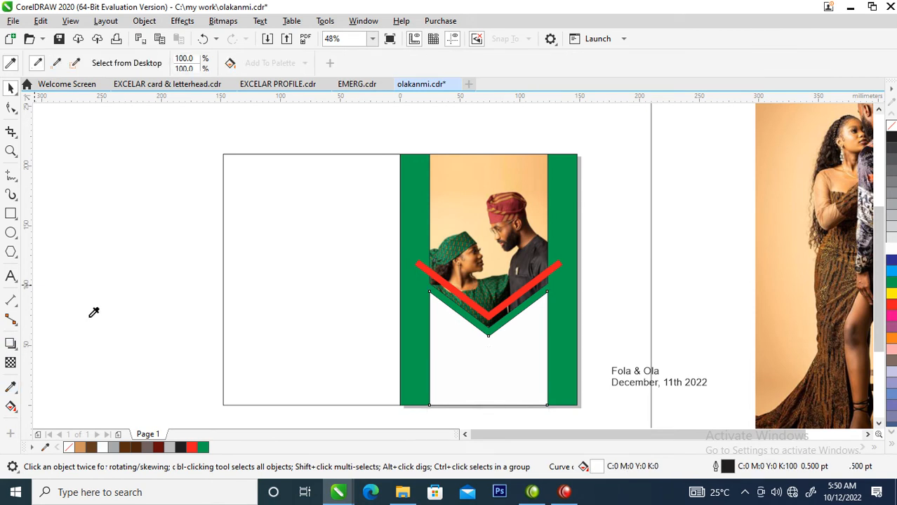
{"action": "left_click", "coordinate": [445, 257]}
{"action": "left_click", "coordinate": [456, 367]}
{"action": "key", "text": "space"}
Step: Fill the lower piece with a near-black colour sampled from the photo beside the man's black outfit
{"action": "left_click", "coordinate": [496, 287]}
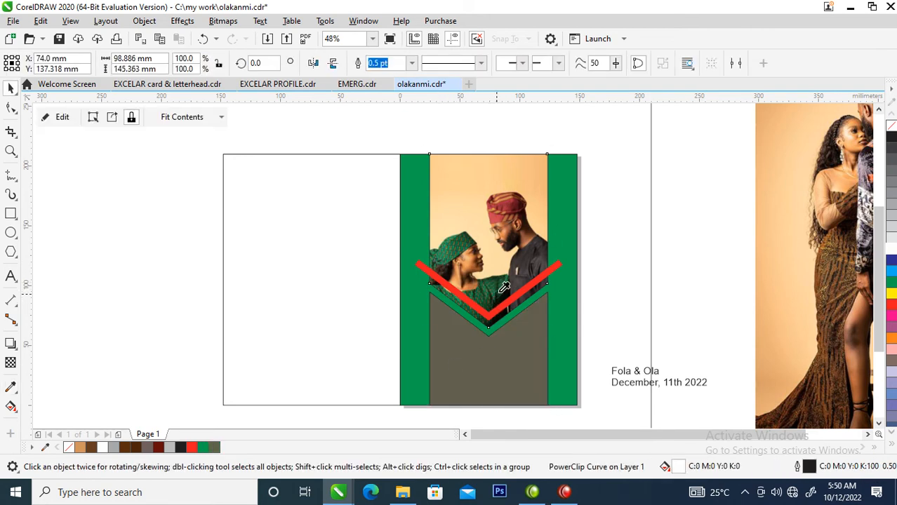
{"action": "key", "text": "space"}
{"action": "left_click", "coordinate": [505, 290]}
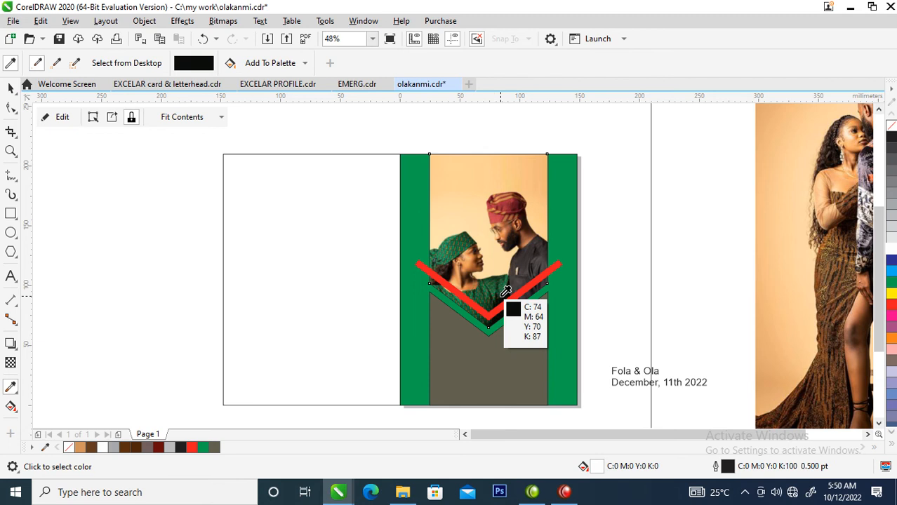
{"action": "left_click", "coordinate": [490, 358]}
{"action": "key", "text": "space"}
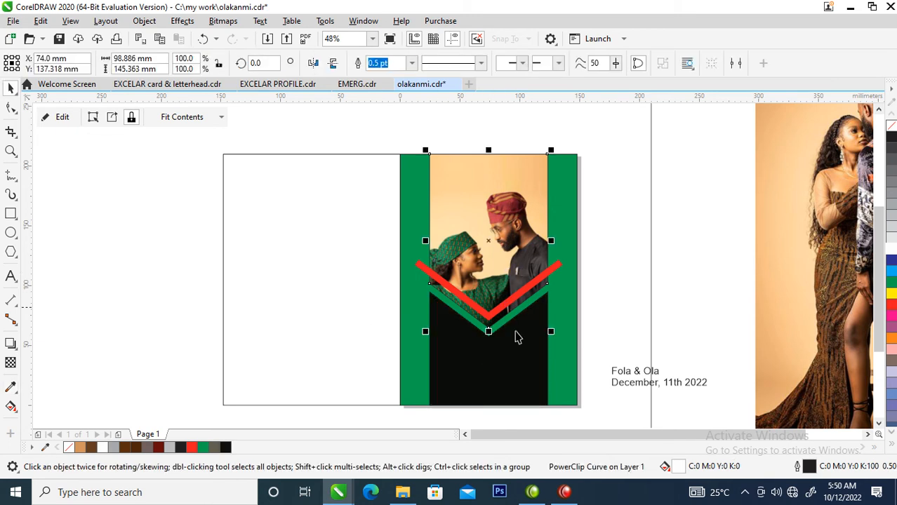
Step: Remove the outlines from the photo frame and the near-black lower piece together
{"action": "left_click", "coordinate": [516, 374], "text": "shift"}
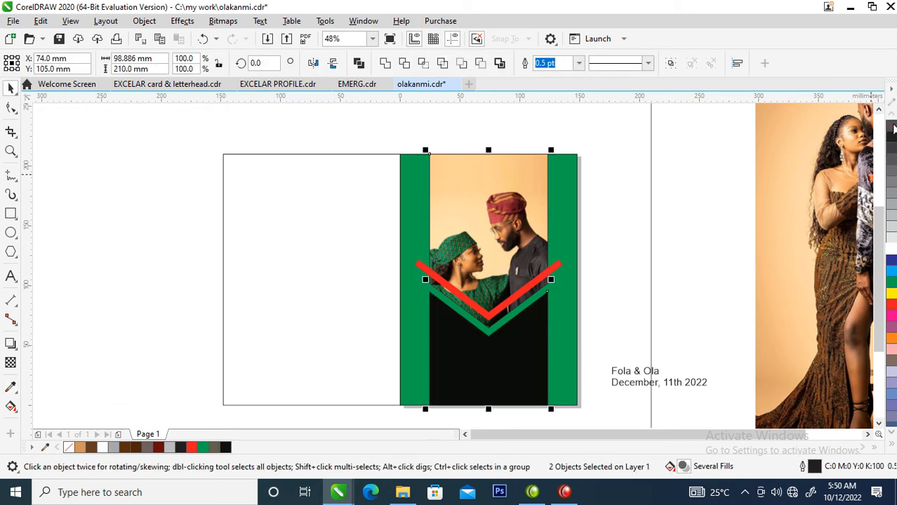
{"action": "right_click", "coordinate": [893, 127]}
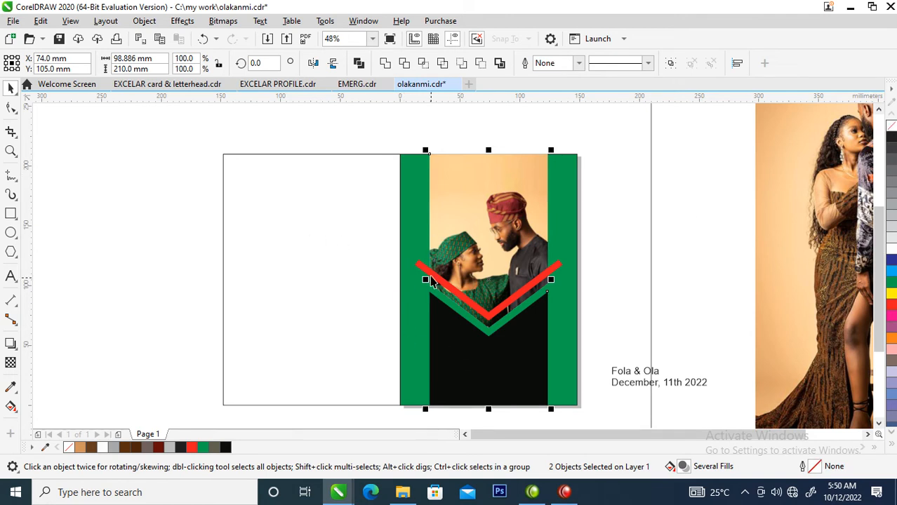
{"action": "left_click", "coordinate": [597, 208]}
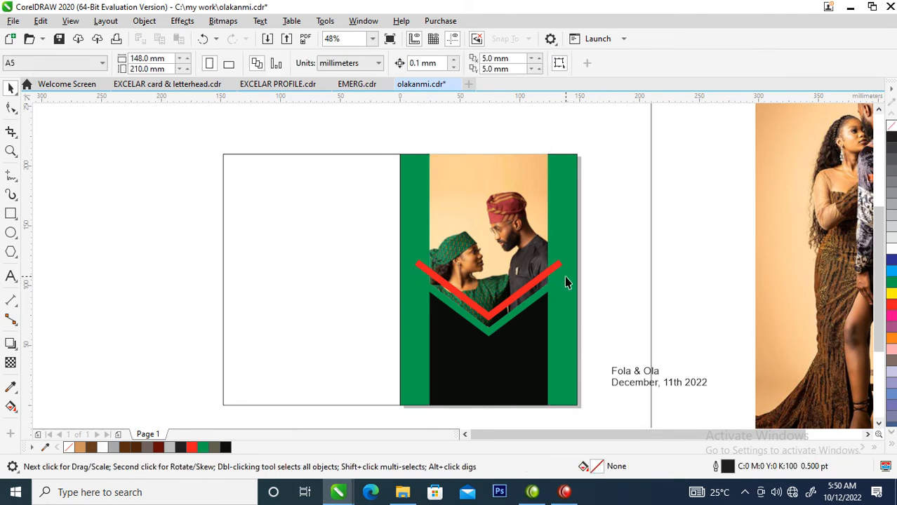
Step: Copy all properties of the green cover rectangle onto the blank back-page rectangle
{"action": "left_click_drag", "start_coordinate": [569, 300], "coordinate": [371, 270]}
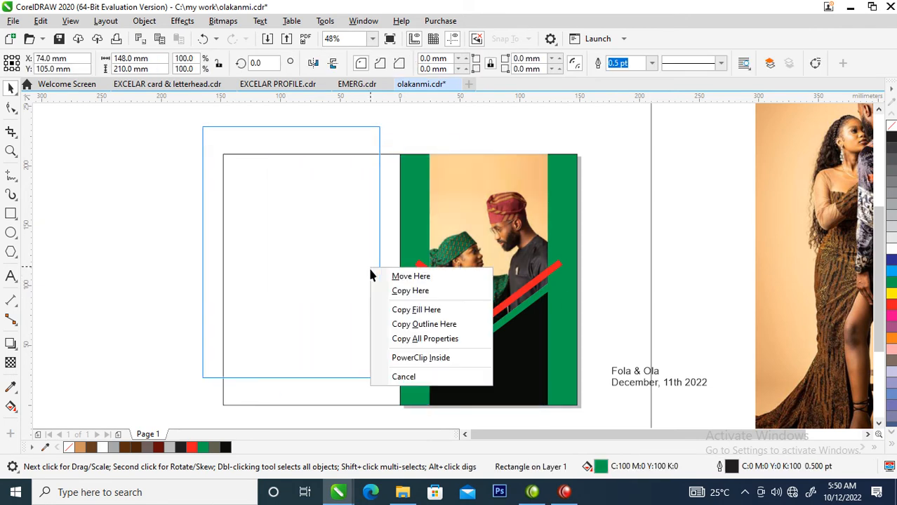
{"action": "left_click", "coordinate": [447, 339]}
{"action": "scroll", "coordinate": [446, 337], "scroll_direction": "down", "scroll_amount": 2}
{"action": "key", "text": "z"}
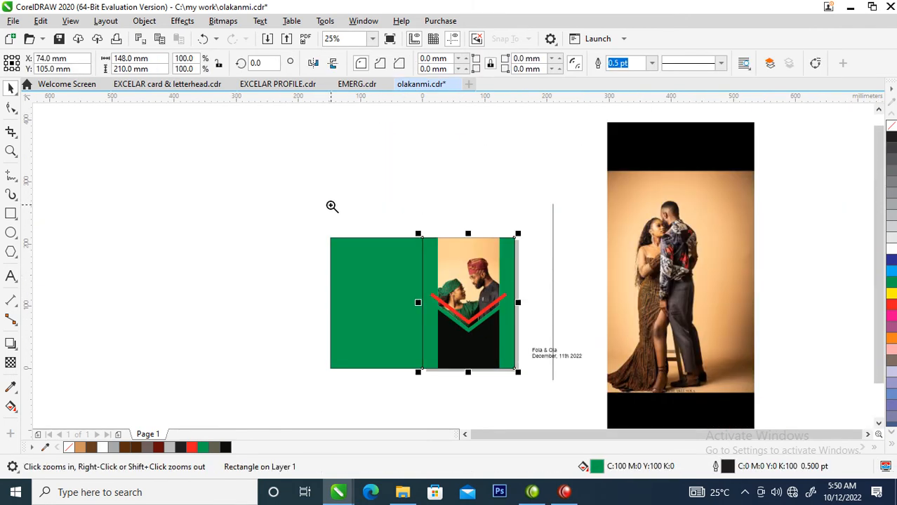
Step: PowerClip the standing couple photo inside the green back-page rectangle and reposition it so the couple fills the frame
{"action": "left_click_drag", "start_coordinate": [311, 166], "coordinate": [782, 411]}
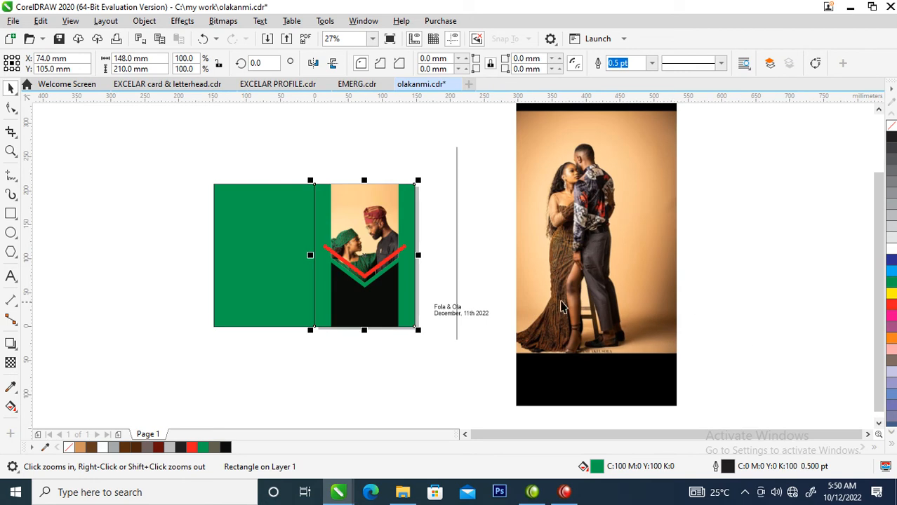
{"action": "left_click_drag", "start_coordinate": [649, 274], "coordinate": [288, 267]}
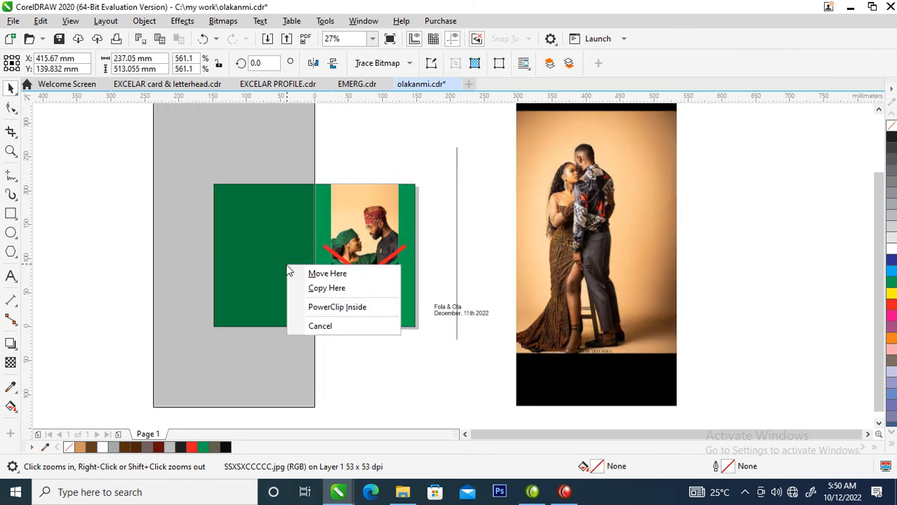
{"action": "left_click", "coordinate": [344, 309]}
{"action": "left_click", "coordinate": [237, 242]}
{"action": "left_click_drag", "start_coordinate": [236, 242], "coordinate": [279, 262]}
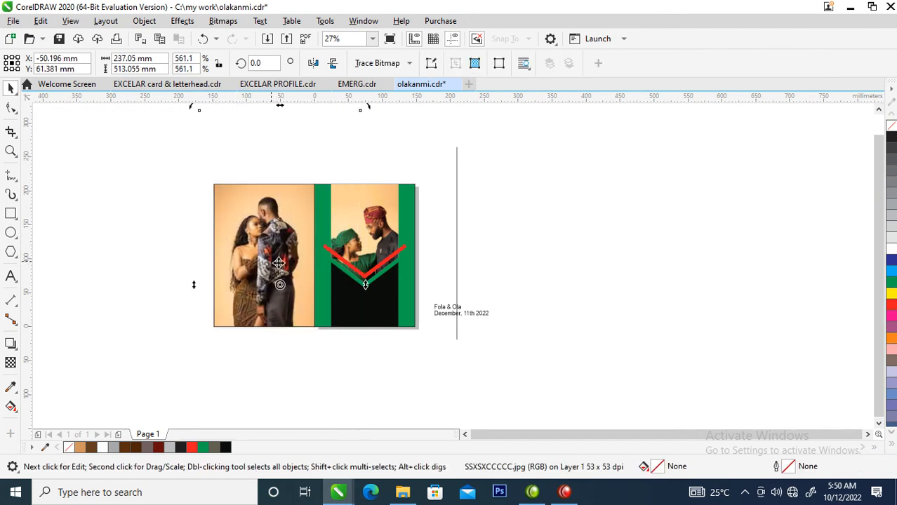
{"action": "left_click", "coordinate": [620, 296]}
Step: Fill the red V-shaped divider on the front cover with white
{"action": "key", "text": "z"}
{"action": "left_click_drag", "start_coordinate": [190, 157], "coordinate": [565, 334]}
{"action": "key", "text": "space"}
{"action": "left_click", "coordinate": [489, 275]}
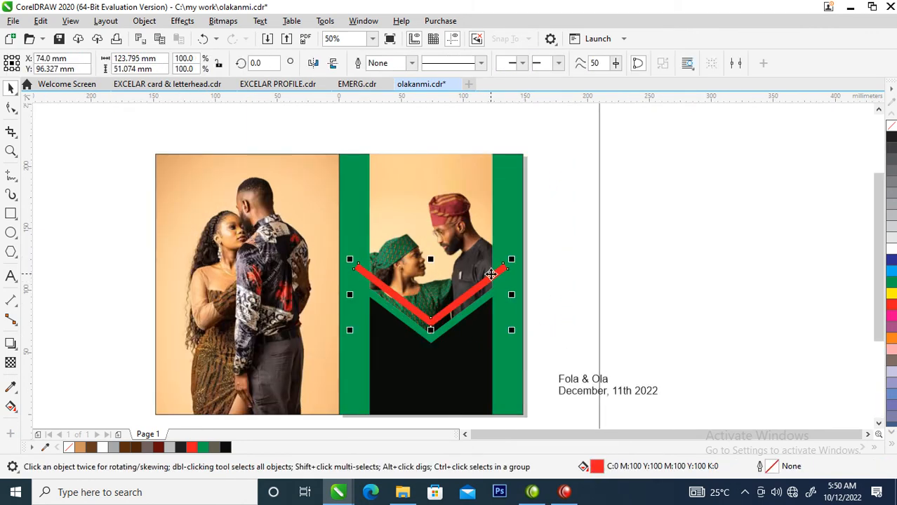
{"action": "left_click", "coordinate": [893, 251]}
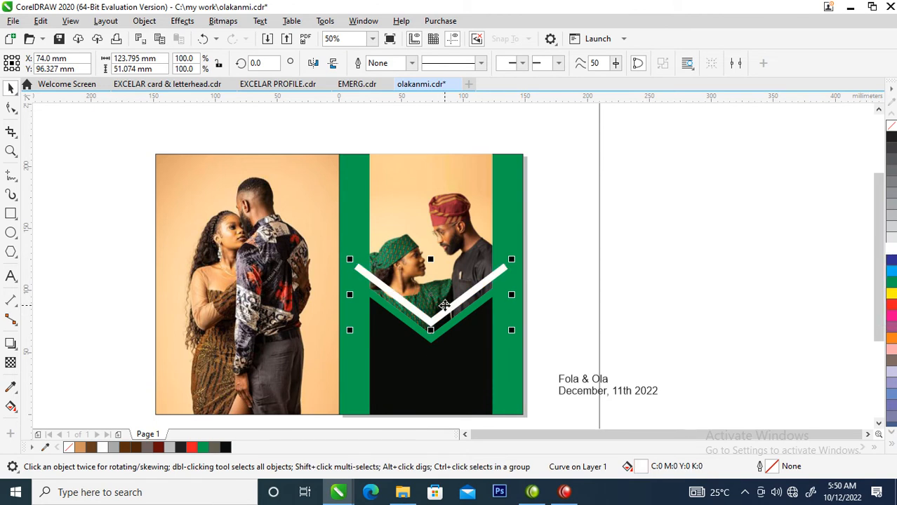
Step: PowerClip the white V divider inside the cover photo frame and place it just above the green V
{"action": "left_click_drag", "start_coordinate": [447, 311], "coordinate": [420, 221]}
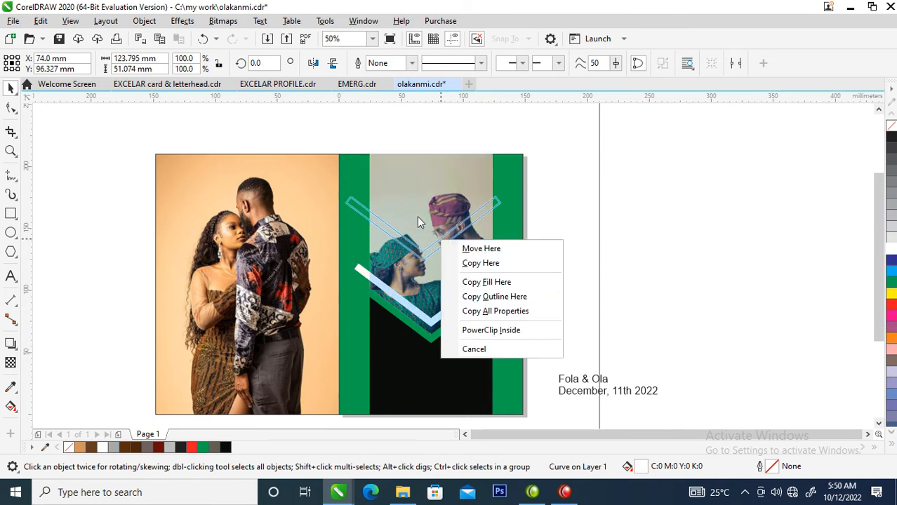
{"action": "left_click", "coordinate": [488, 329]}
{"action": "left_click_drag", "start_coordinate": [440, 249], "coordinate": [449, 318]}
Step: Move the names and date text onto the near-black panel and fill it with white
{"action": "left_click_drag", "start_coordinate": [608, 386], "coordinate": [429, 368]}
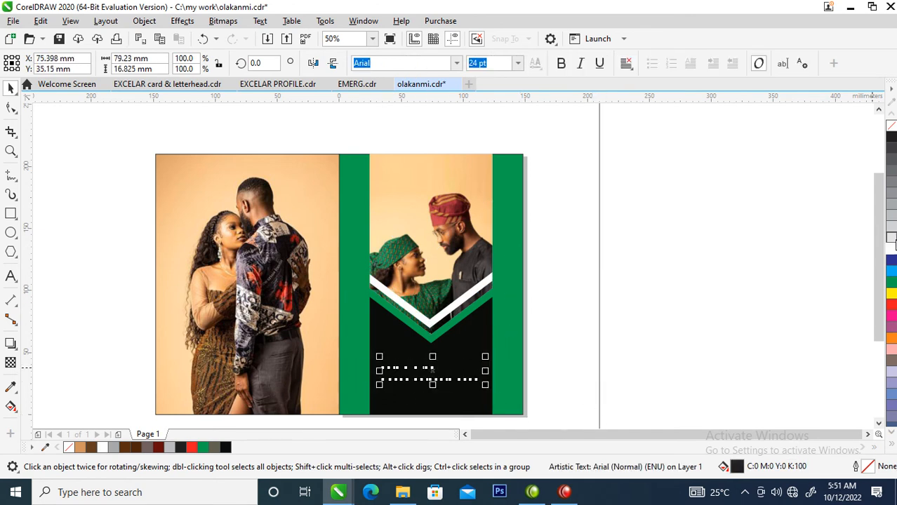
{"action": "left_click", "coordinate": [892, 249]}
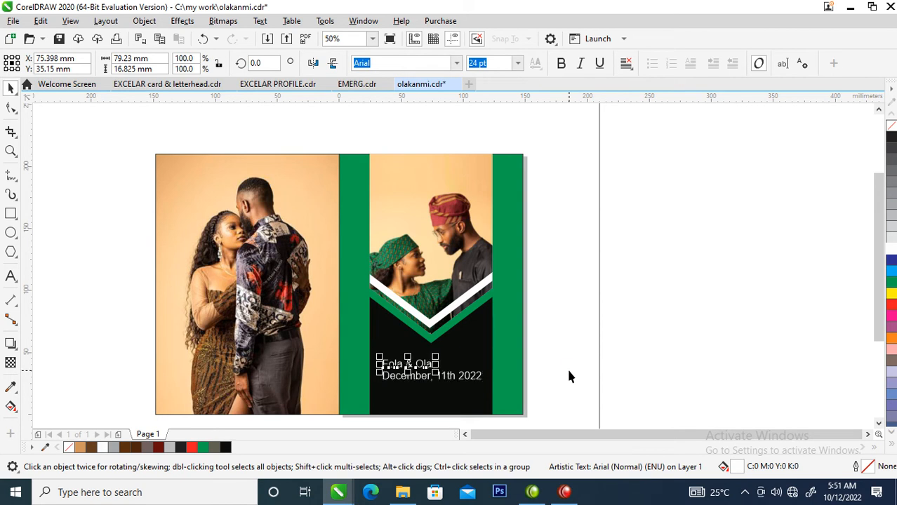
Step: Set the names line in Hello Paris Serif and move the separate date line down near the panel's lower edge
{"action": "left_click", "coordinate": [456, 63]}
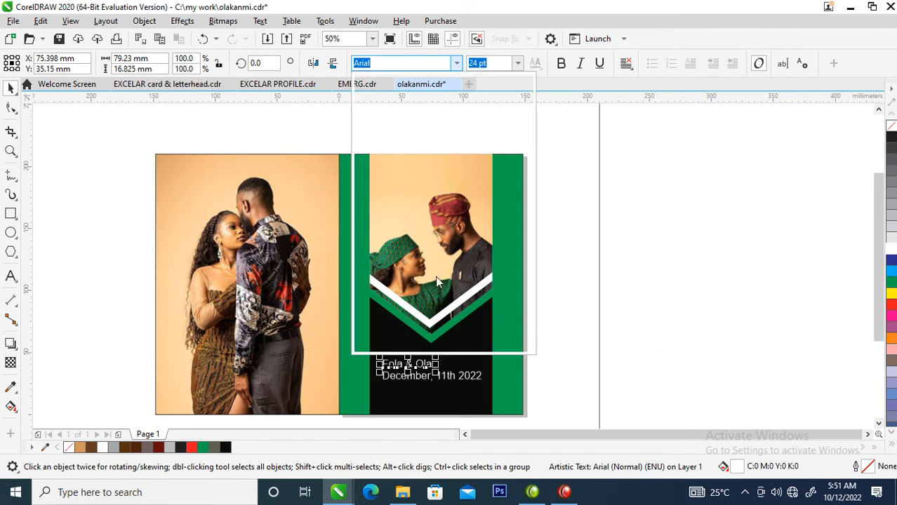
{"action": "scroll", "coordinate": [430, 237], "scroll_direction": "down", "scroll_amount": 1}
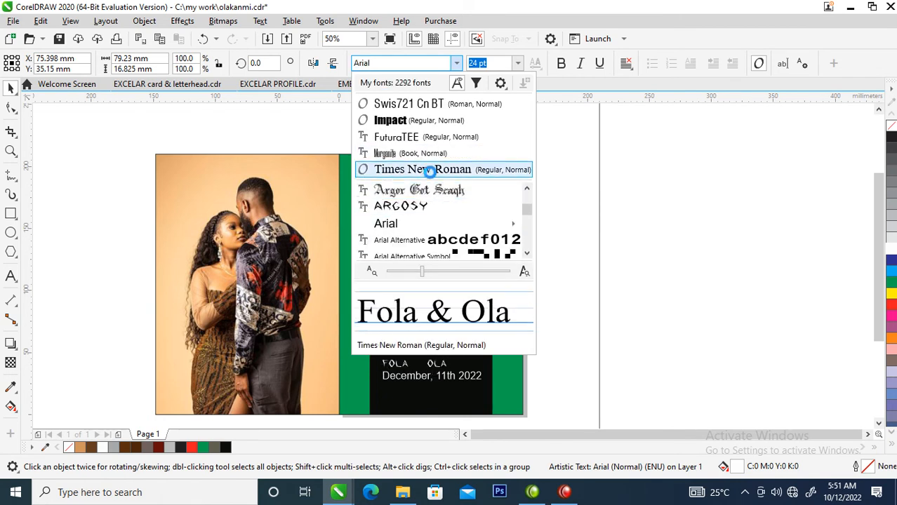
{"action": "scroll", "coordinate": [431, 177], "scroll_direction": "down", "scroll_amount": 5}
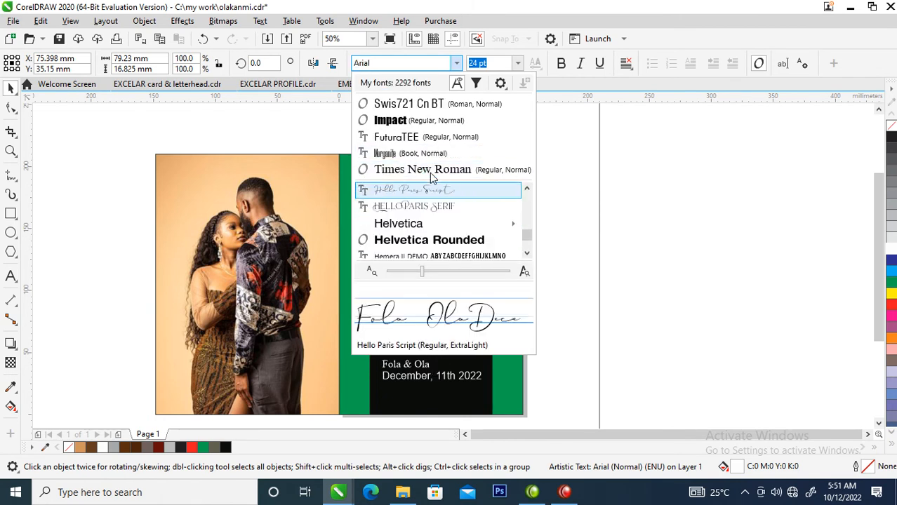
{"action": "left_click", "coordinate": [414, 205]}
{"action": "left_click_drag", "start_coordinate": [476, 385], "coordinate": [482, 412]}
Step: Enlarge the names line to about 35.3 pt and break it apart into separate words
{"action": "left_click_drag", "start_coordinate": [334, 272], "coordinate": [482, 391]}
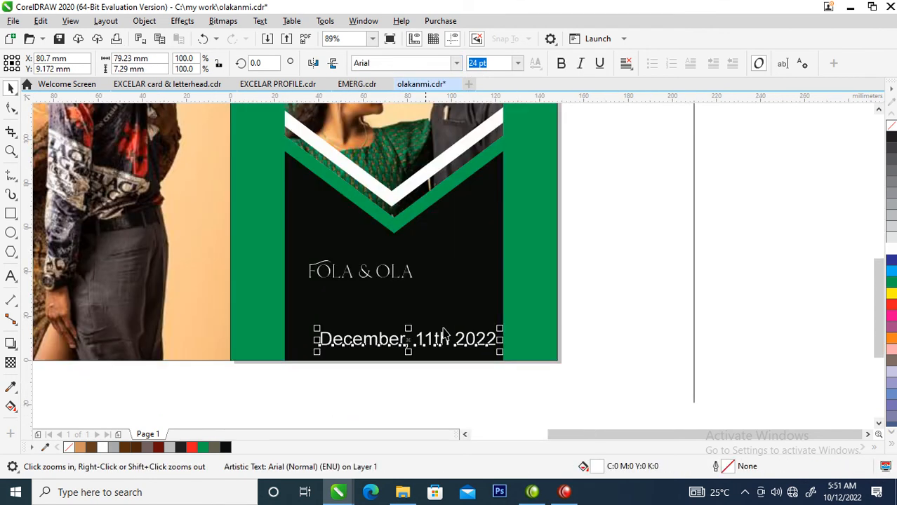
{"action": "left_click", "coordinate": [379, 279]}
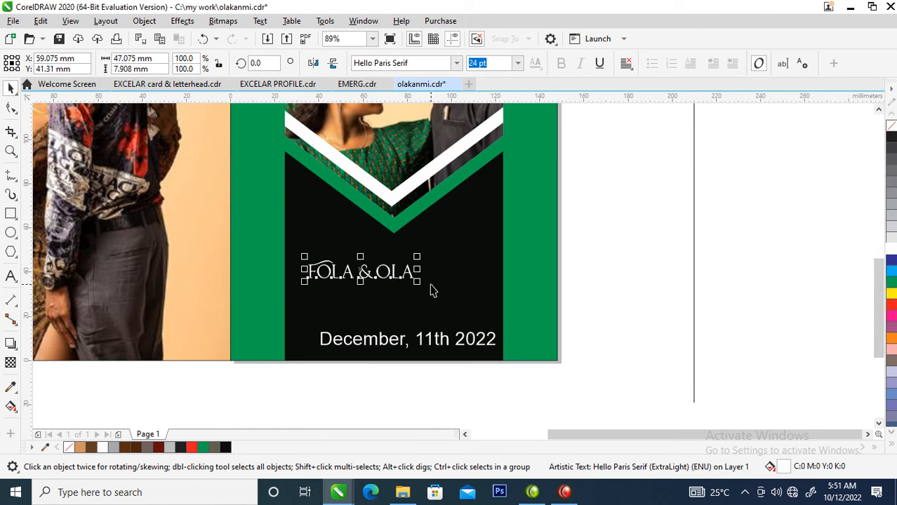
{"action": "left_click_drag", "start_coordinate": [419, 283], "coordinate": [465, 320]}
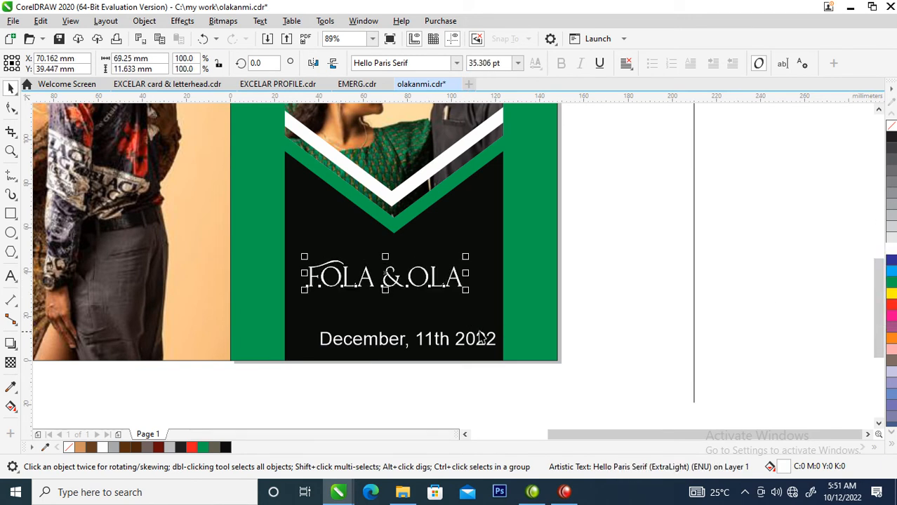
{"action": "key", "text": "ctrl+k"}
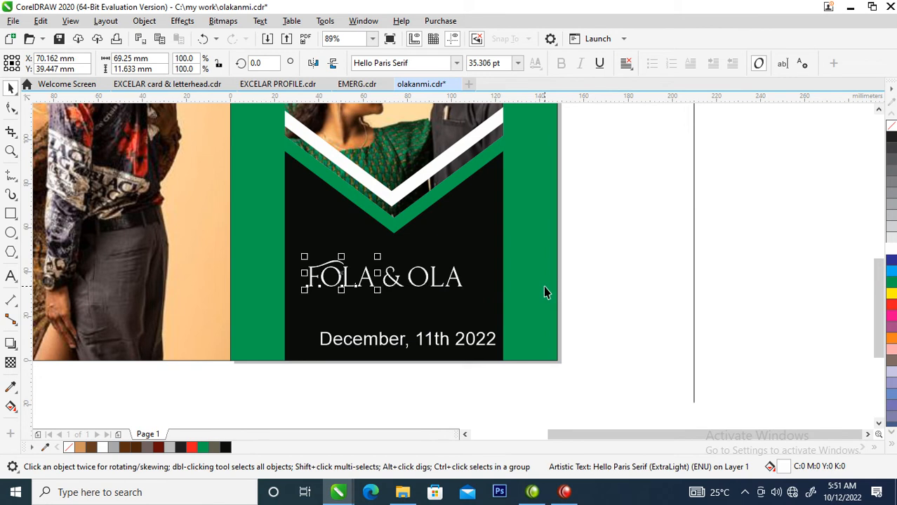
Step: Set the first name in Edwardian Script ITC and enlarge it to about 60.3 pt
{"action": "left_click", "coordinate": [457, 63]}
{"action": "mouse_move", "coordinate": [444, 211]}
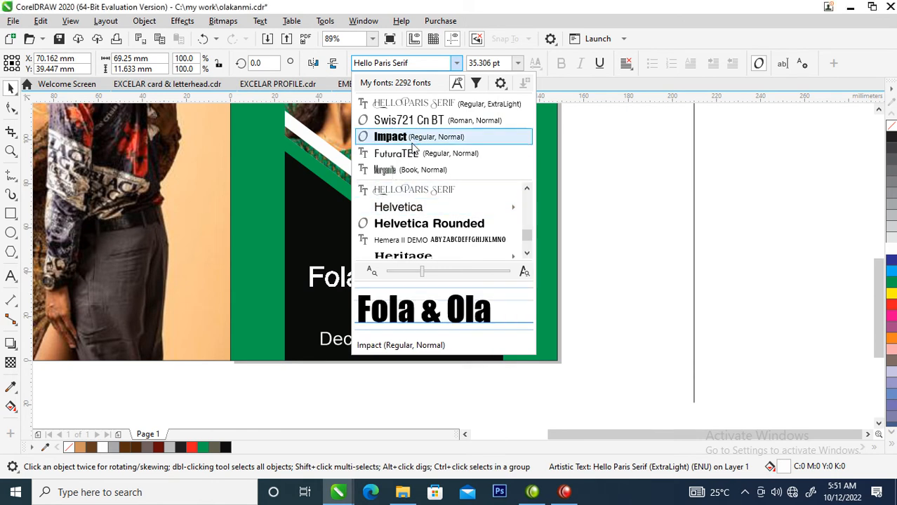
{"action": "scroll", "coordinate": [414, 200], "scroll_direction": "up", "scroll_amount": 10}
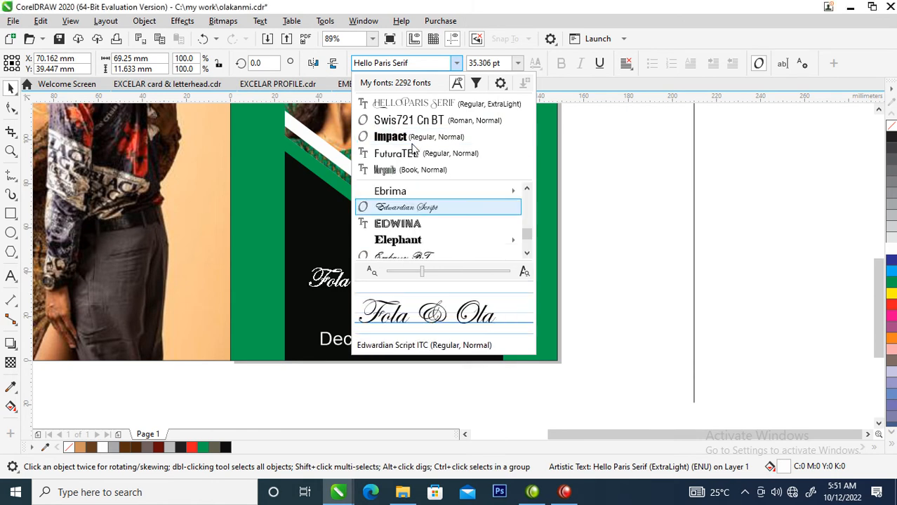
{"action": "left_click", "coordinate": [413, 208]}
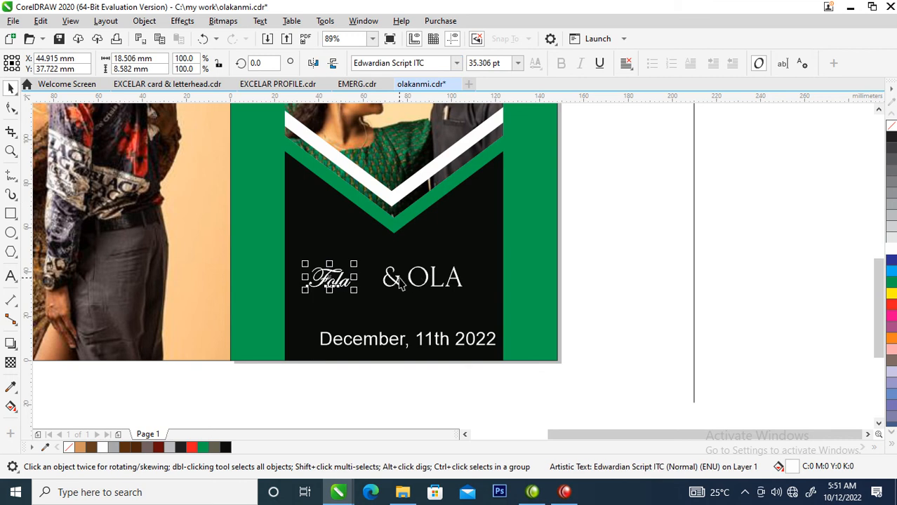
{"action": "left_click_drag", "start_coordinate": [353, 262], "coordinate": [387, 246]}
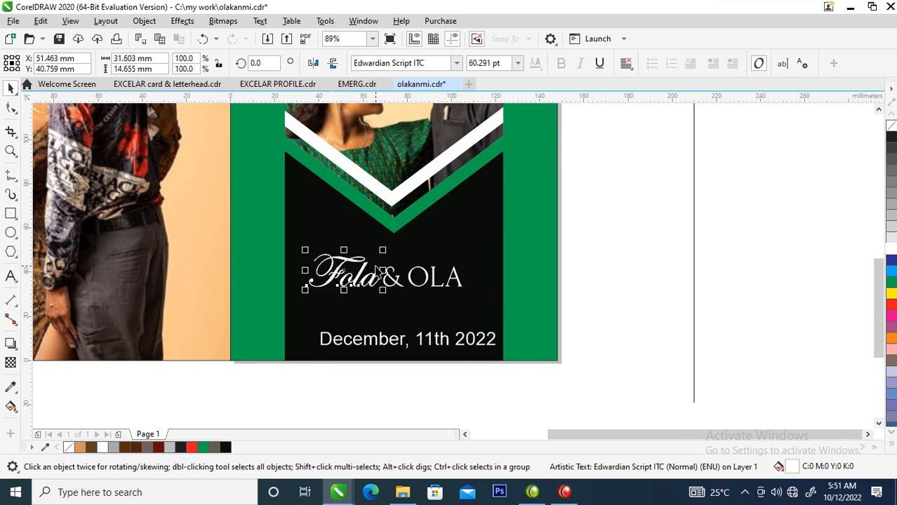
Step: Give the second name the same script style, stagger it below the first, and shrink the ampersand between them to about 18.8 pt
{"action": "mouse_move", "coordinate": [378, 281]}
{"action": "left_mouse_down"}
{"action": "mouse_move", "coordinate": [441, 281]}
{"action": "mouse_move", "coordinate": [429, 279]}
{"action": "mouse_move", "coordinate": [456, 320]}
{"action": "mouse_move", "coordinate": [410, 308]}
{"action": "mouse_move", "coordinate": [376, 280]}
{"action": "mouse_move", "coordinate": [386, 275]}
{"action": "left_mouse_up"}
{"action": "left_click", "coordinate": [467, 385]}
{"action": "left_click_drag", "start_coordinate": [410, 311], "coordinate": [400, 296]}
{"action": "left_click", "coordinate": [383, 286]}
{"action": "left_click", "coordinate": [387, 284]}
{"action": "left_click", "coordinate": [391, 275]}
{"action": "left_click", "coordinate": [390, 275]}
{"action": "left_click_drag", "start_coordinate": [391, 275], "coordinate": [349, 288]}
{"action": "key", "text": "z"}
{"action": "left_click_drag", "start_coordinate": [304, 234], "coordinate": [421, 320]}
{"action": "left_click_drag", "start_coordinate": [368, 299], "coordinate": [408, 301]}
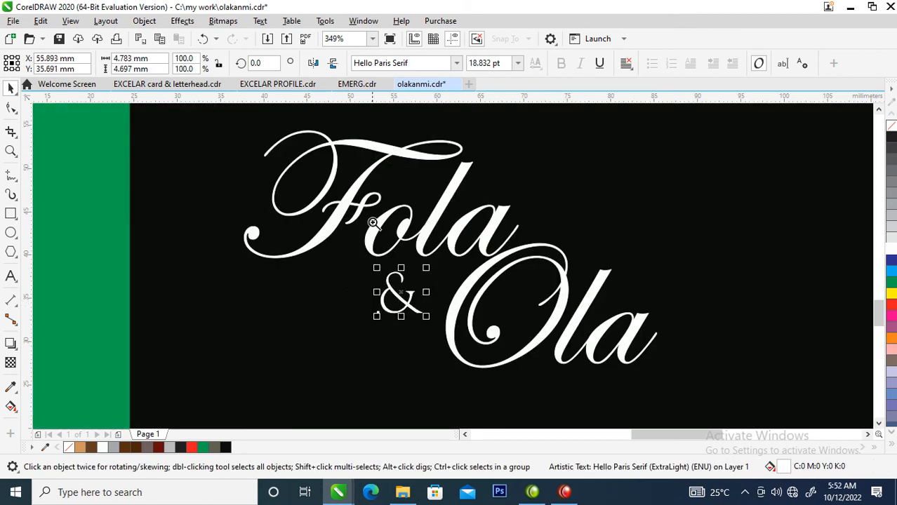
{"action": "key", "text": "z"}
{"action": "left_click_drag", "start_coordinate": [320, 216], "coordinate": [557, 373]}
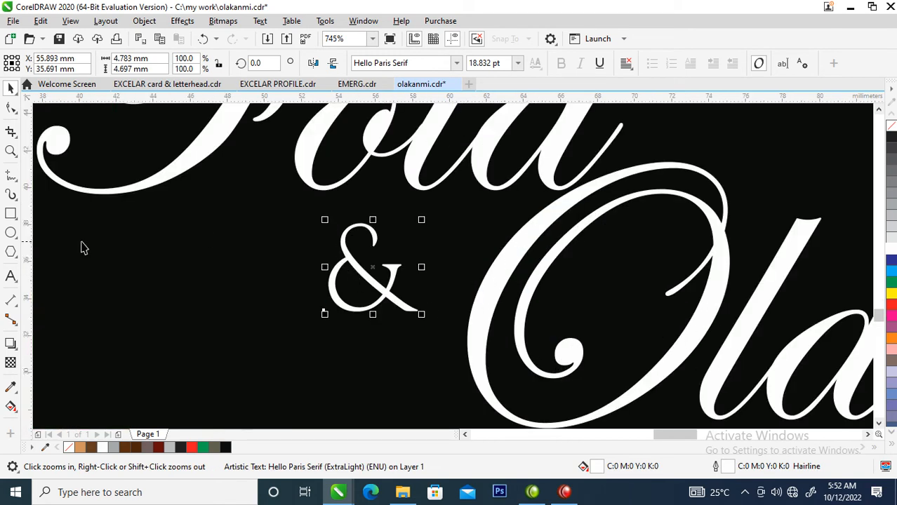
{"action": "left_click", "coordinate": [11, 178]}
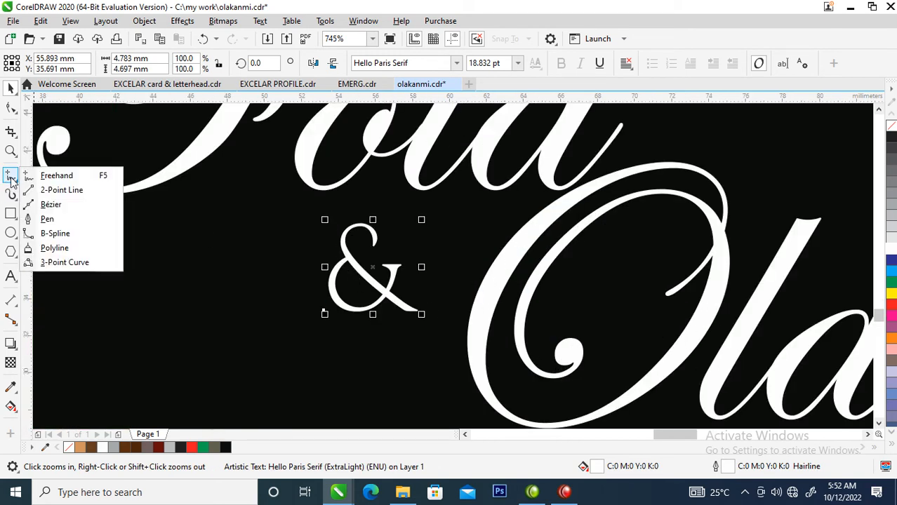
{"action": "left_click", "coordinate": [45, 205]}
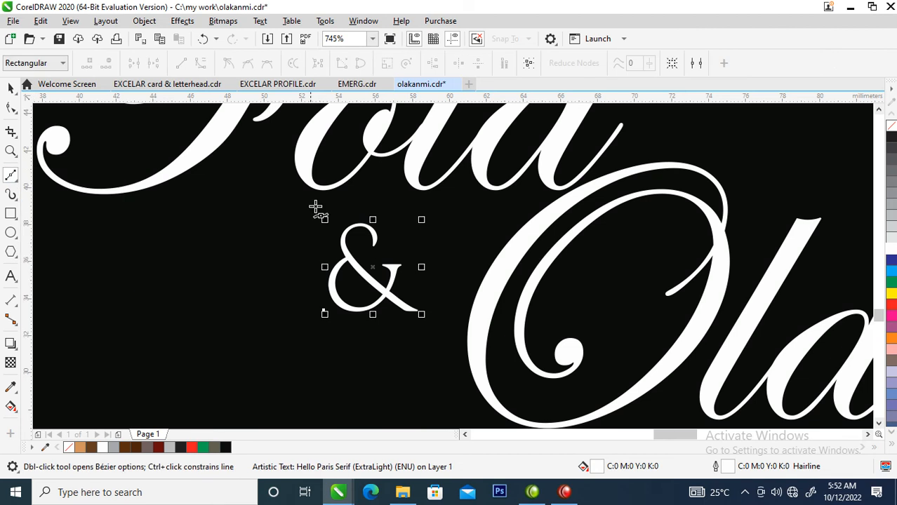
{"action": "left_click", "coordinate": [250, 358]}
{"action": "left_click", "coordinate": [251, 179]}
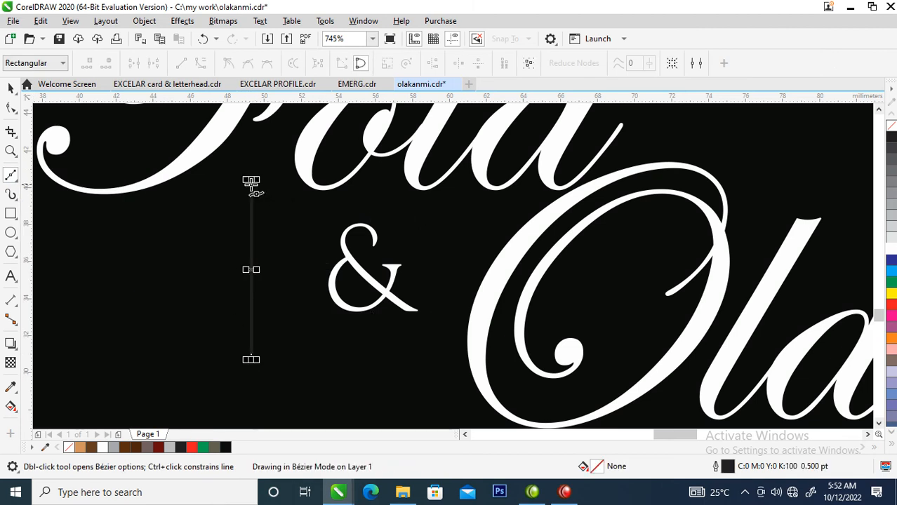
{"action": "key", "text": "space"}
{"action": "key", "text": "Delete"}
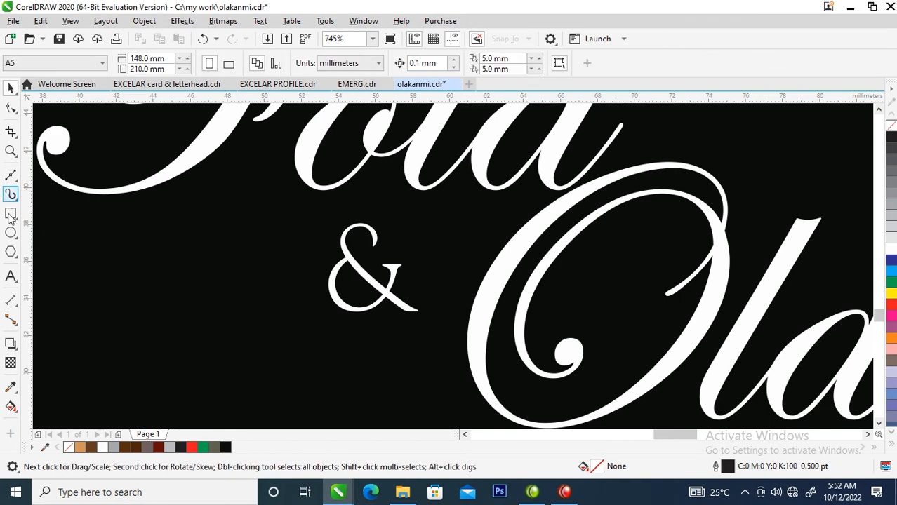
Step: Draw an upright rectangle about 3.8 by 6.5 mm beside the ampersand and give it a white outline
{"action": "left_click", "coordinate": [10, 214]}
{"action": "left_click_drag", "start_coordinate": [164, 221], "coordinate": [242, 349]}
{"action": "right_click", "coordinate": [892, 254]}
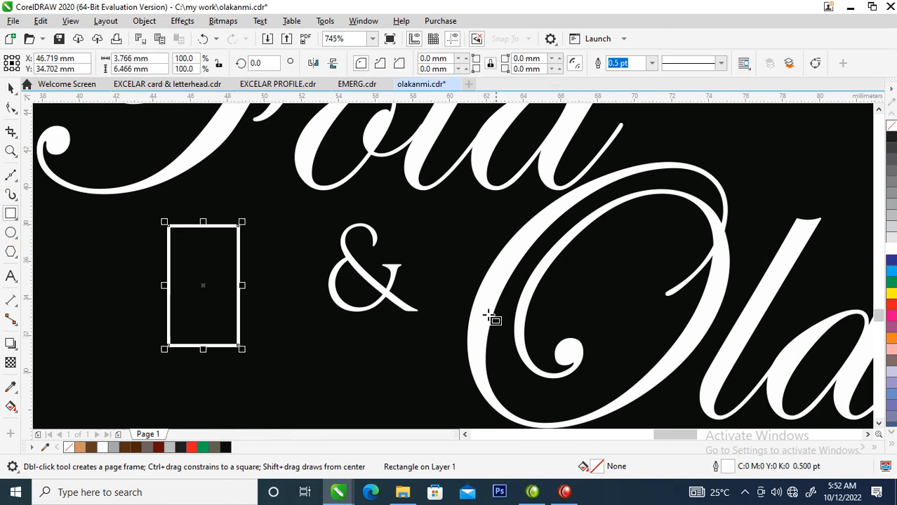
Step: Convert the small rectangle to curves and delete its two left corner nodes, leaving only the vertical edge
{"action": "right_click", "coordinate": [208, 276]}
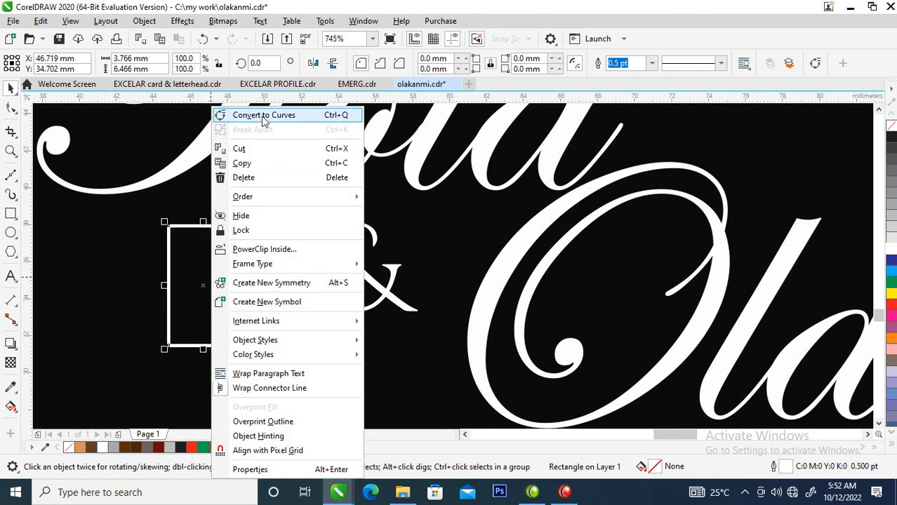
{"action": "left_click", "coordinate": [264, 115]}
{"action": "key", "text": "F10"}
{"action": "left_click", "coordinate": [170, 228]}
{"action": "key", "text": "Delete"}
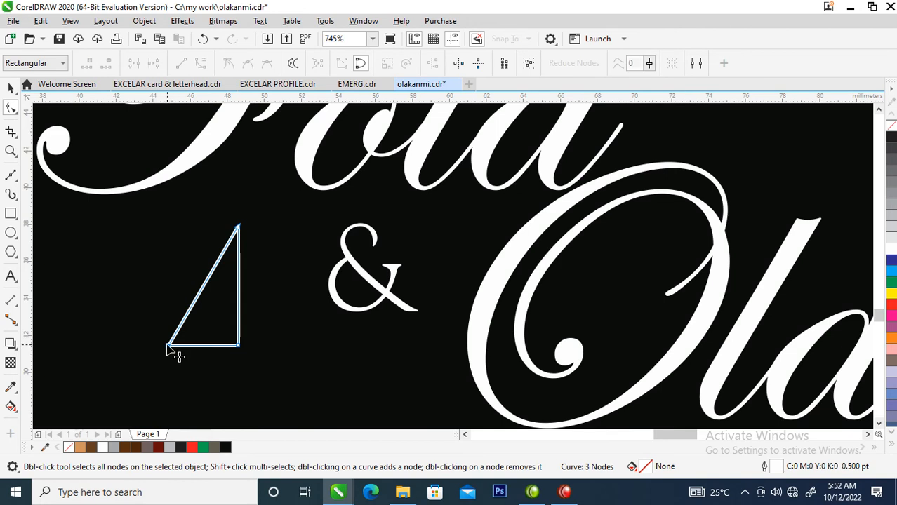
{"action": "left_click", "coordinate": [167, 346]}
{"action": "key", "text": "Delete"}
Step: Convert the remaining vertical segment to a curve and bend it outward into the left half of a heart
{"action": "right_click", "coordinate": [239, 300]}
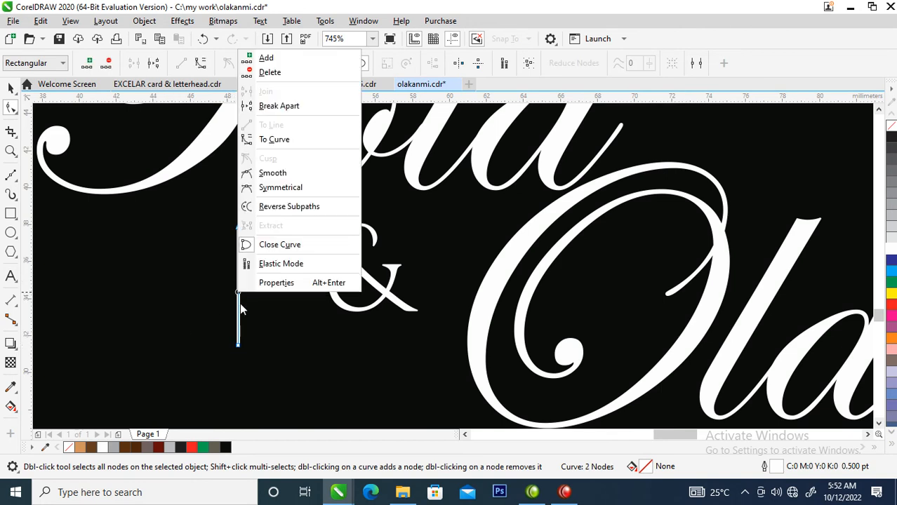
{"action": "left_click", "coordinate": [294, 137]}
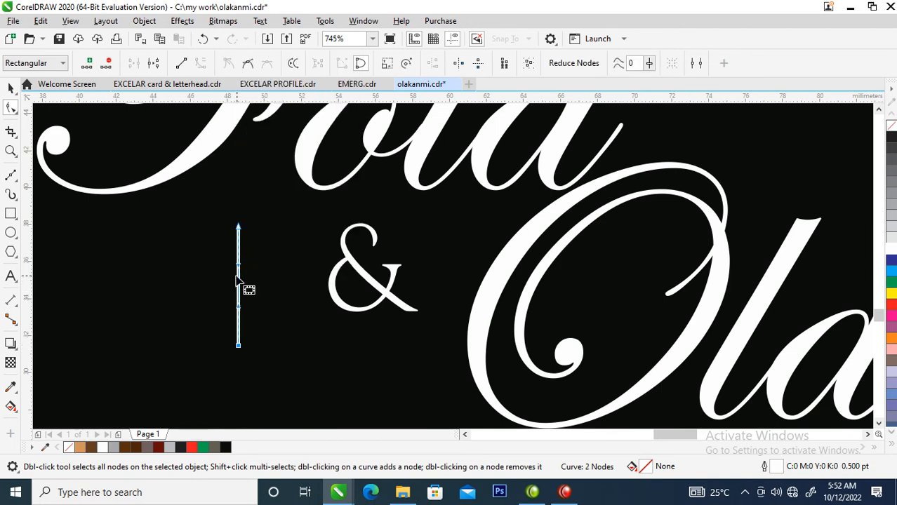
{"action": "left_click_drag", "start_coordinate": [237, 275], "coordinate": [205, 205]}
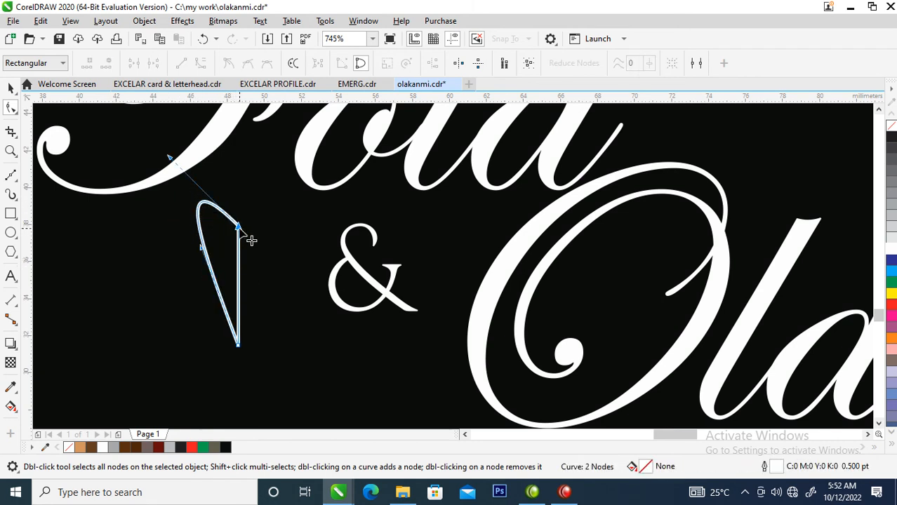
{"action": "left_click", "coordinate": [237, 227]}
Step: Mirror a copy of the half heart to the right and weld both halves into one heart outline
{"action": "left_click_drag", "start_coordinate": [203, 255], "coordinate": [324, 276]}
{"action": "key", "text": "space"}
{"action": "left_click", "coordinate": [201, 247], "text": "shift"}
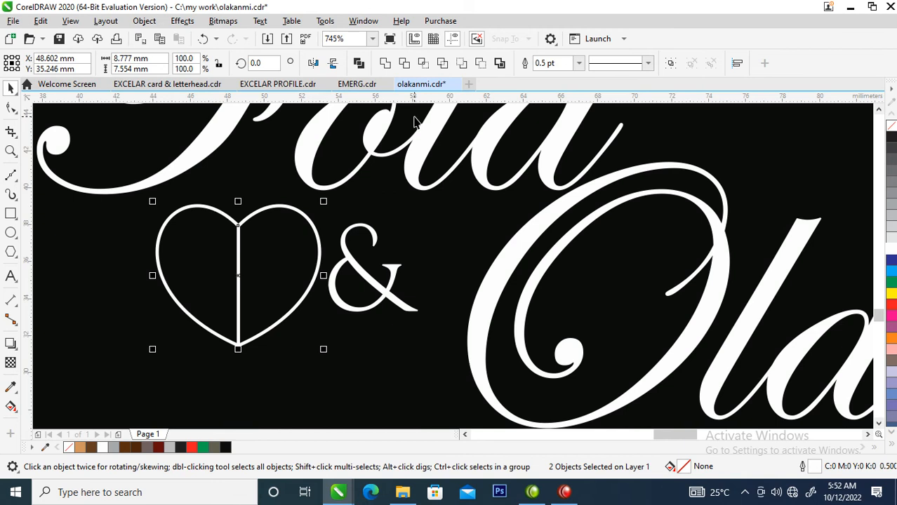
{"action": "left_click", "coordinate": [385, 63]}
Step: Cut a copy scaled to about 91.7% out of the heart and fill the remaining uneven band with white
{"action": "mouse_move", "coordinate": [323, 202]}
{"action": "left_mouse_down"}
{"action": "mouse_move", "coordinate": [322, 223]}
{"action": "mouse_move", "coordinate": [324, 213]}
{"action": "left_mouse_up"}
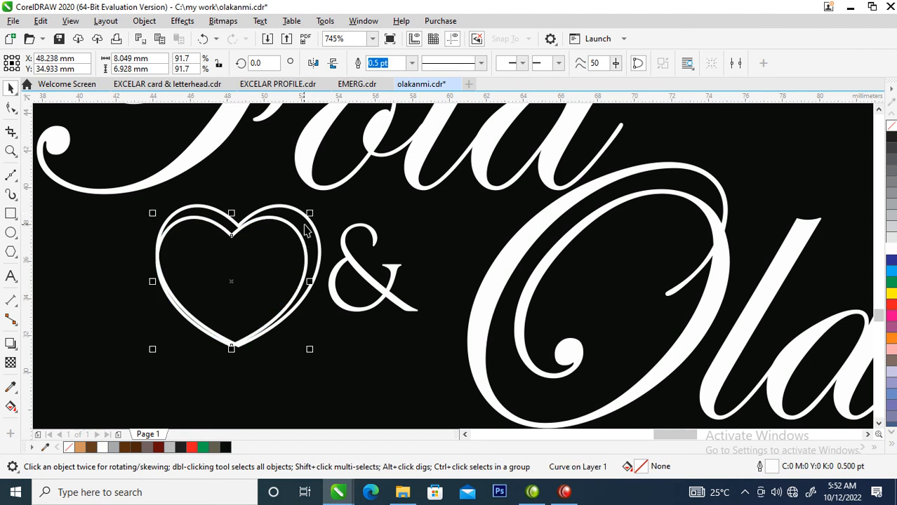
{"action": "left_click", "coordinate": [299, 210], "text": "shift"}
{"action": "left_click", "coordinate": [300, 210]}
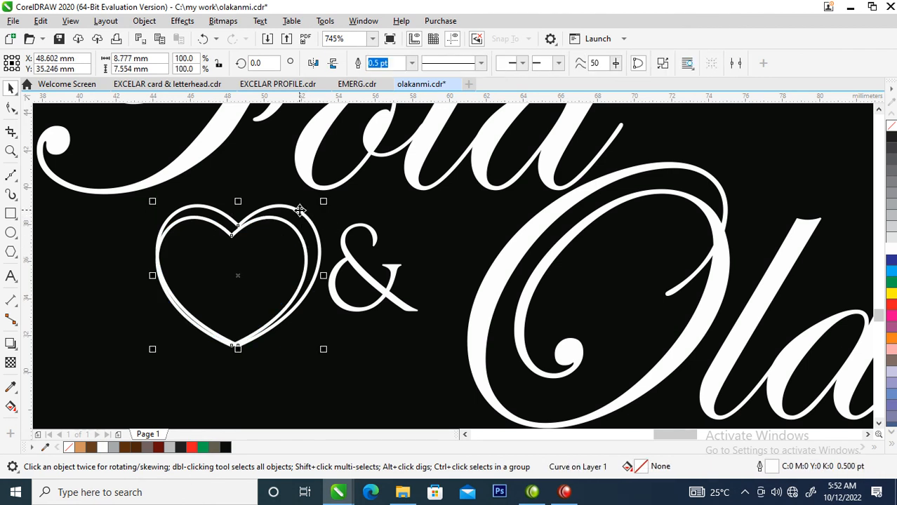
{"action": "left_click", "coordinate": [891, 251]}
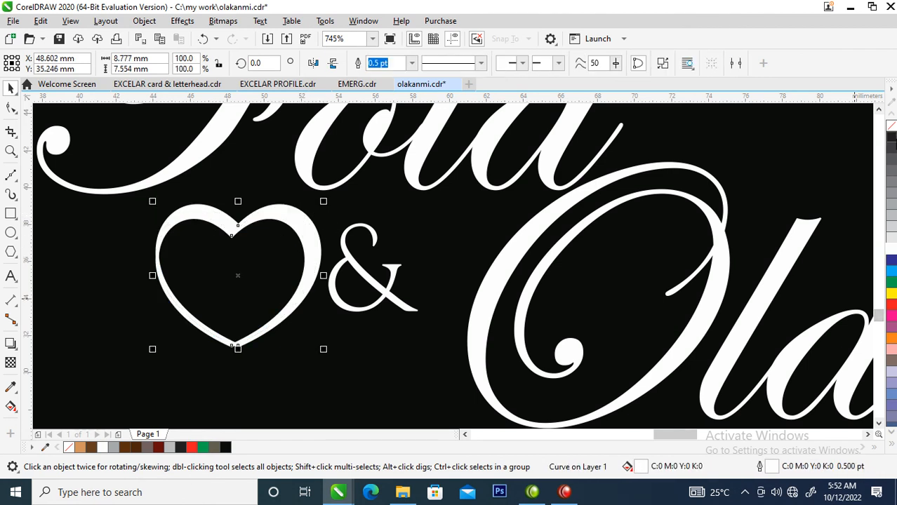
Step: Place the heart without an outline around the ampersand, tilted about 21.7°, and centre the ampersand inside it
{"action": "right_click", "coordinate": [891, 126]}
{"action": "left_click_drag", "start_coordinate": [307, 227], "coordinate": [451, 223]}
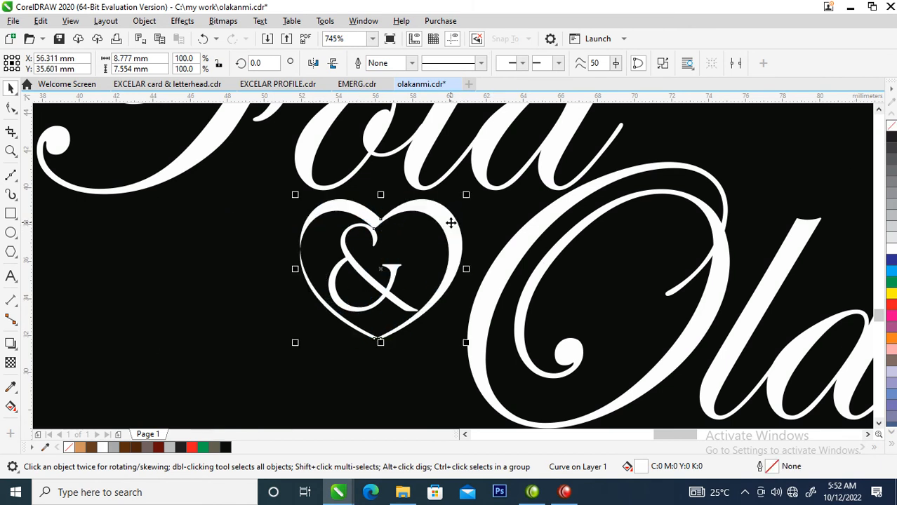
{"action": "left_click", "coordinate": [451, 224]}
{"action": "left_click_drag", "start_coordinate": [470, 192], "coordinate": [438, 167]}
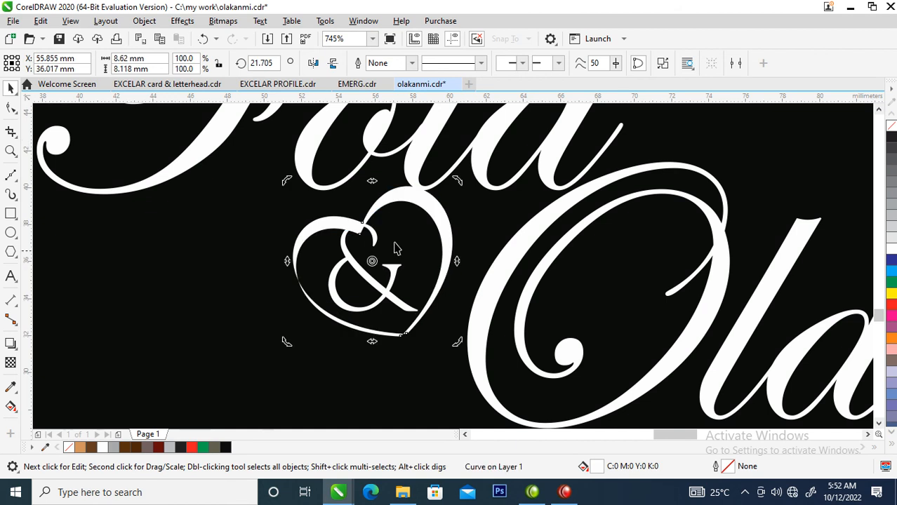
{"action": "left_click", "coordinate": [388, 303]}
{"action": "left_click_drag", "start_coordinate": [419, 317], "coordinate": [388, 296]}
Step: Sample the red of the man's cap and apply it to the cover's green background and black lower panel
{"action": "scroll", "coordinate": [387, 295], "scroll_direction": "down", "scroll_amount": 5}
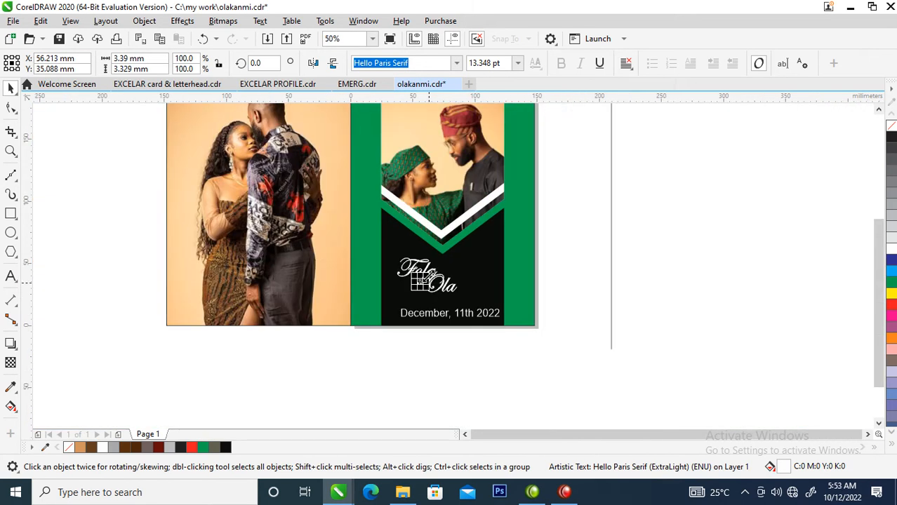
{"action": "key", "text": "z"}
{"action": "left_click_drag", "start_coordinate": [345, 202], "coordinate": [566, 340]}
{"action": "scroll", "coordinate": [490, 304], "scroll_direction": "down", "scroll_amount": 3}
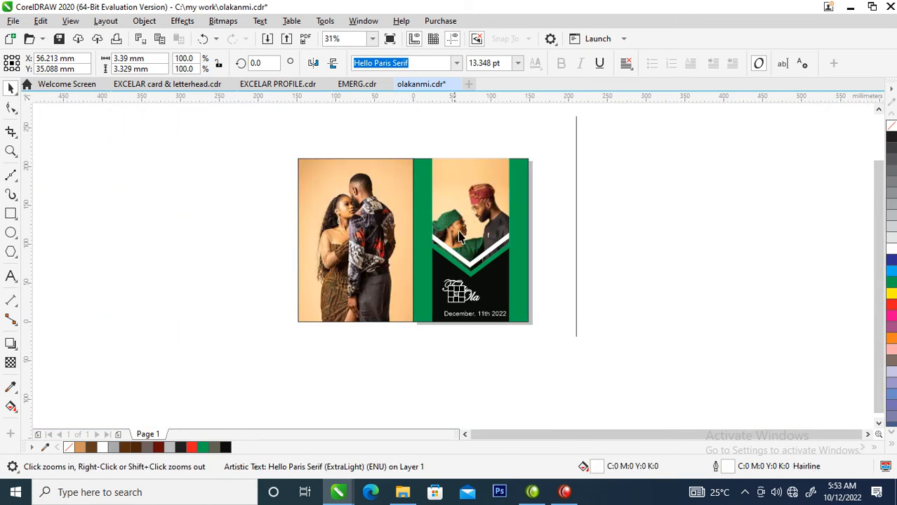
{"action": "left_click_drag", "start_coordinate": [239, 145], "coordinate": [588, 342]}
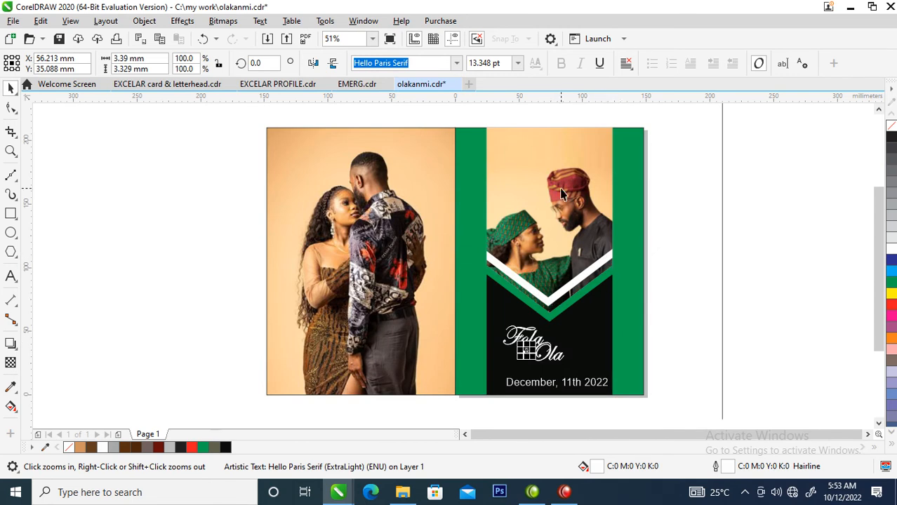
{"action": "left_click", "coordinate": [10, 387]}
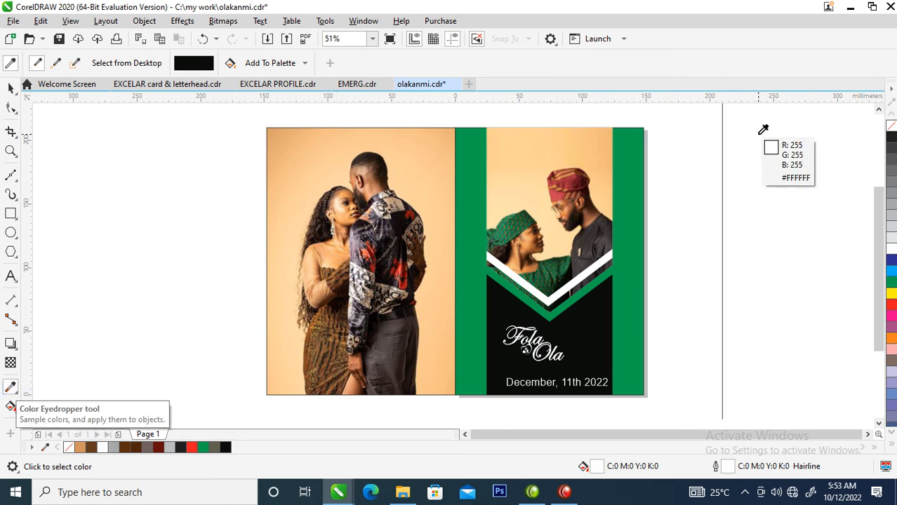
{"action": "left_click", "coordinate": [571, 176]}
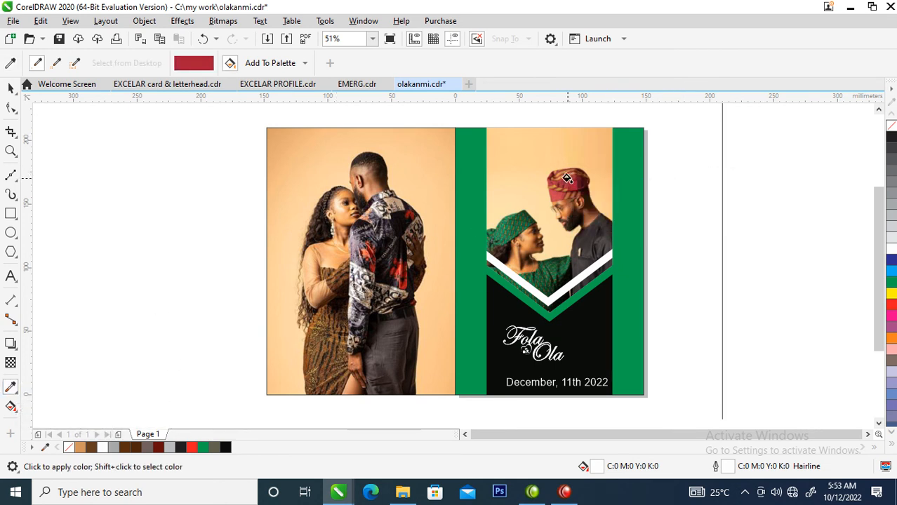
{"action": "left_click", "coordinate": [629, 194]}
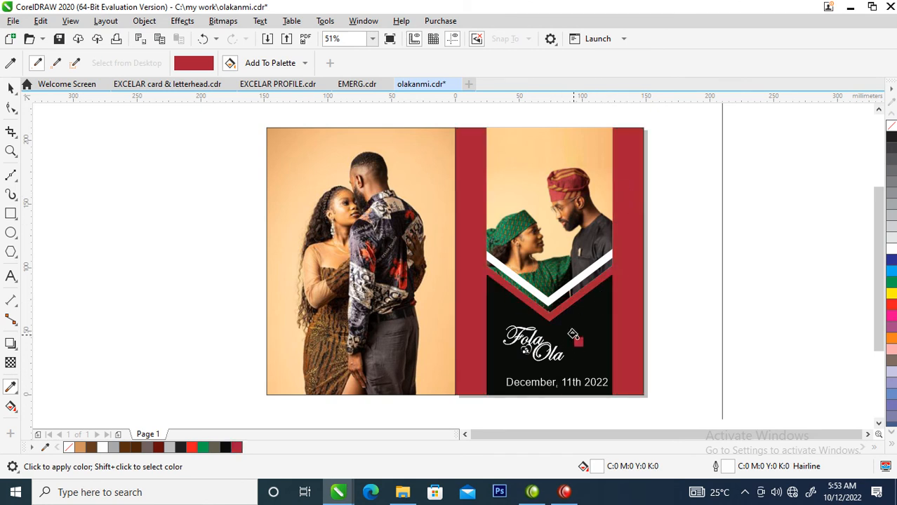
{"action": "left_click", "coordinate": [573, 335]}
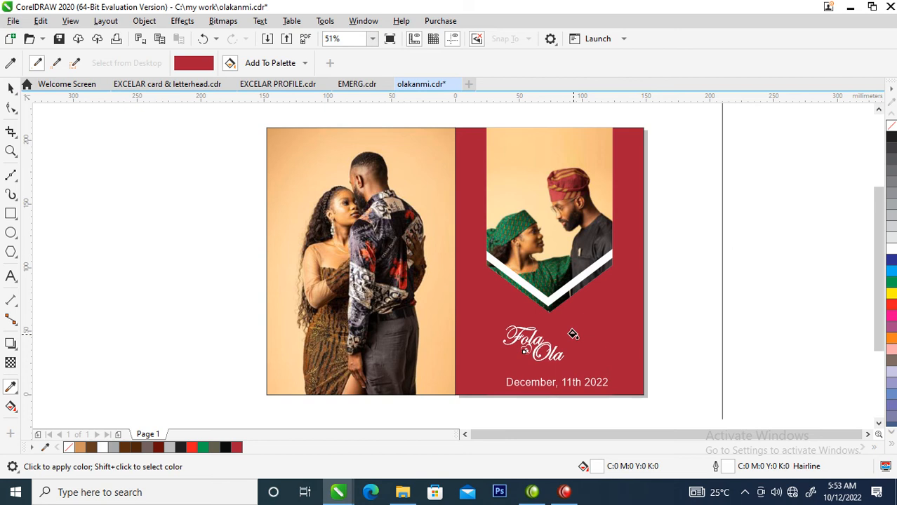
Step: Enlarge the couple's script names, ampersand and heart together to about 90 mm wide, above the date
{"action": "key", "text": "space"}
{"action": "left_click", "coordinate": [591, 344]}
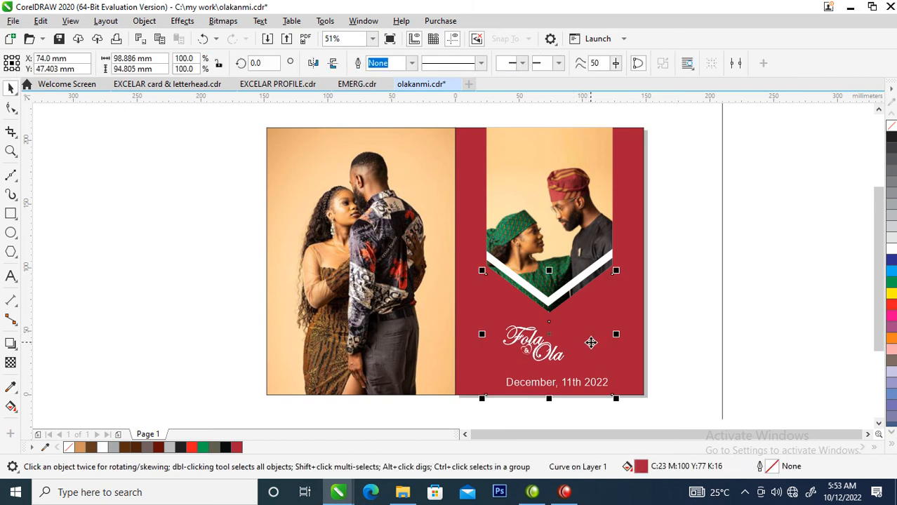
{"action": "key", "text": "Escape"}
{"action": "key", "text": "space"}
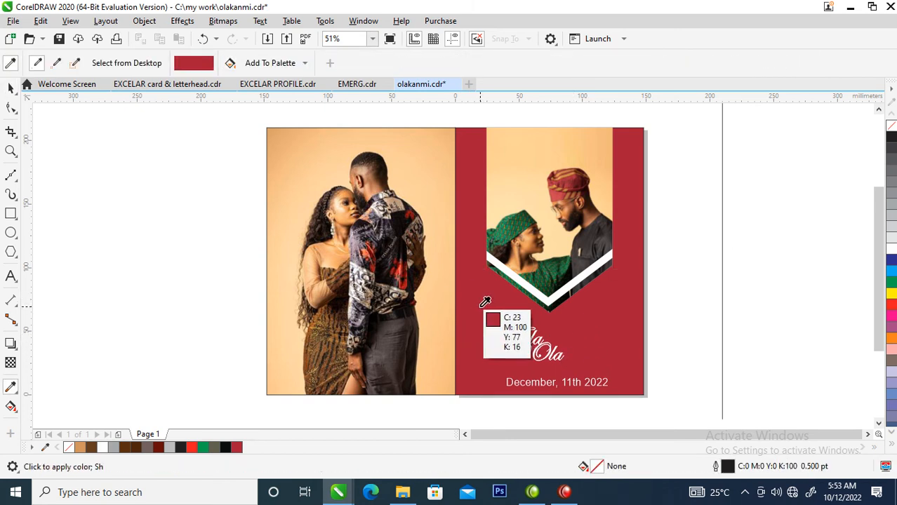
{"action": "key", "text": "space"}
{"action": "left_click_drag", "start_coordinate": [697, 283], "coordinate": [457, 373]}
{"action": "left_click_drag", "start_coordinate": [568, 323], "coordinate": [637, 290]}
{"action": "left_click", "coordinate": [608, 335]}
{"action": "key", "text": "ctrl+z"}
{"action": "left_click_drag", "start_coordinate": [745, 259], "coordinate": [477, 377]}
{"action": "left_click_drag", "start_coordinate": [554, 358], "coordinate": [528, 369]}
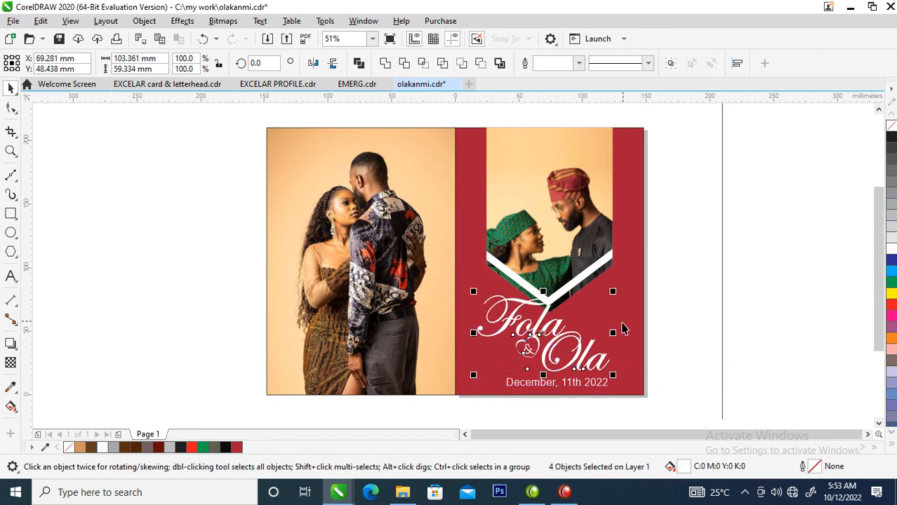
{"action": "left_click_drag", "start_coordinate": [615, 292], "coordinate": [604, 296]}
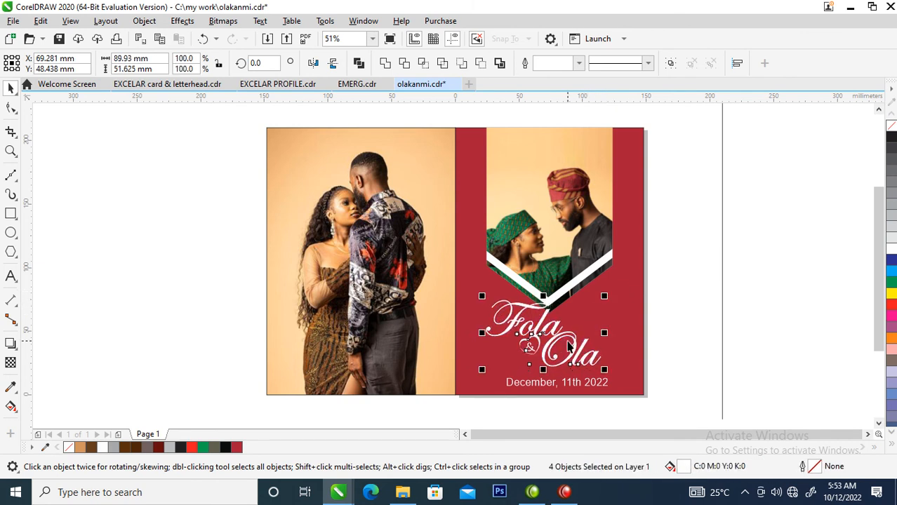
Step: Select the names, ampersand and heart together and shift them slightly right towards the centre of the cover
{"action": "left_click", "coordinate": [578, 351]}
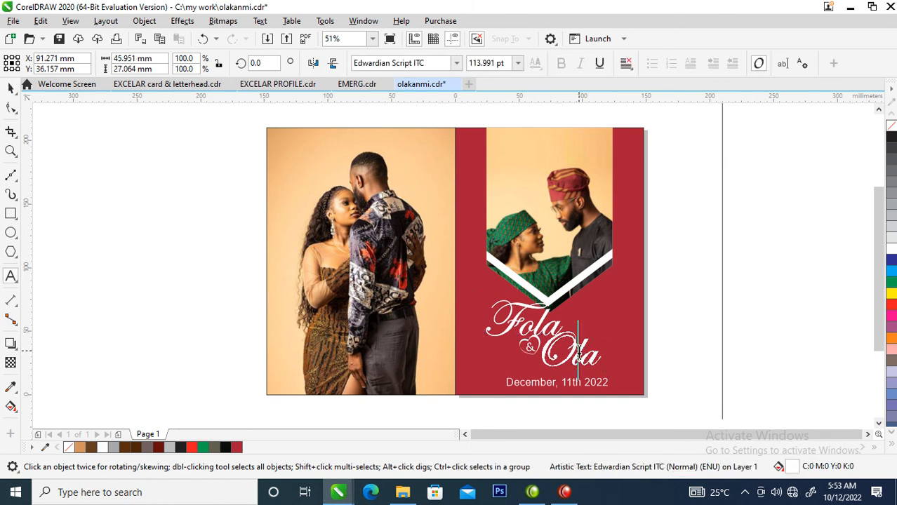
{"action": "key", "text": "z"}
{"action": "left_click_drag", "start_coordinate": [421, 311], "coordinate": [745, 431]}
{"action": "key", "text": "space"}
{"action": "left_click_drag", "start_coordinate": [705, 140], "coordinate": [195, 312]}
{"action": "left_click_drag", "start_coordinate": [438, 262], "coordinate": [445, 279]}
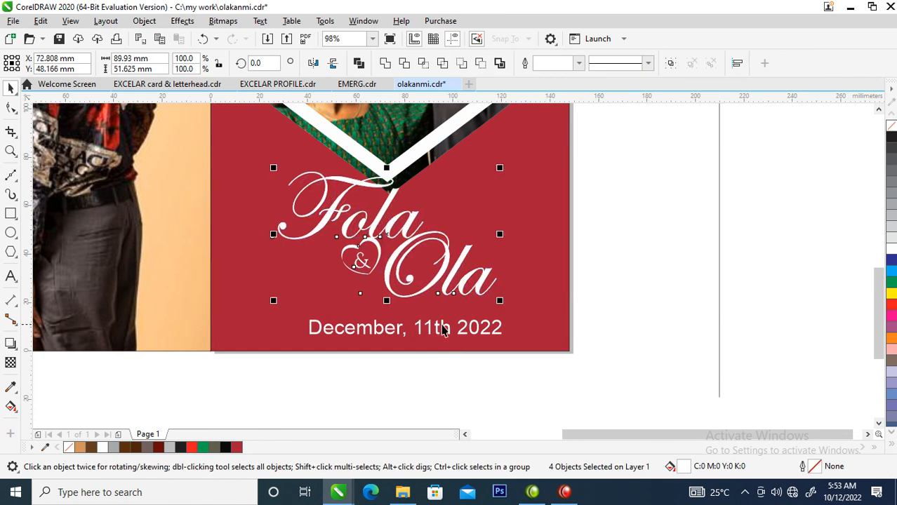
Step: Move the date text to the left beneath the names and set its font to Trajan Pro
{"action": "left_click_drag", "start_coordinate": [442, 334], "coordinate": [368, 300]}
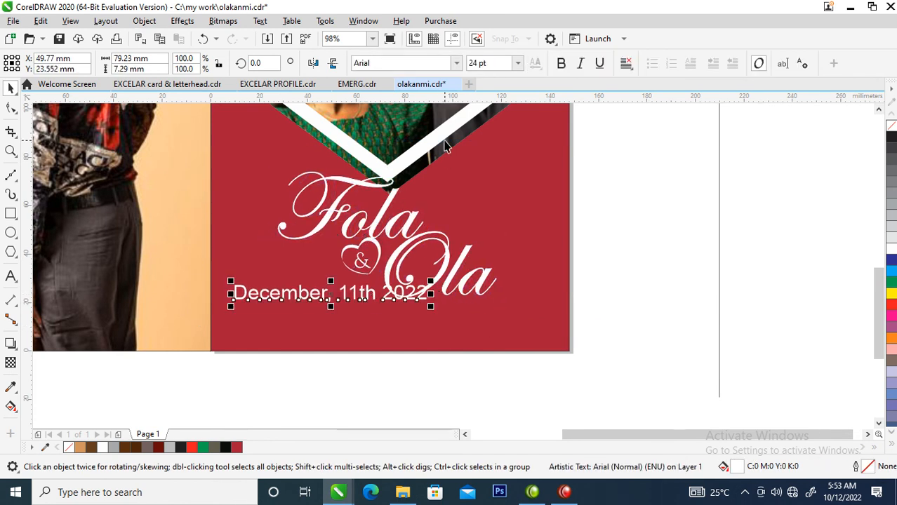
{"action": "left_click", "coordinate": [456, 63]}
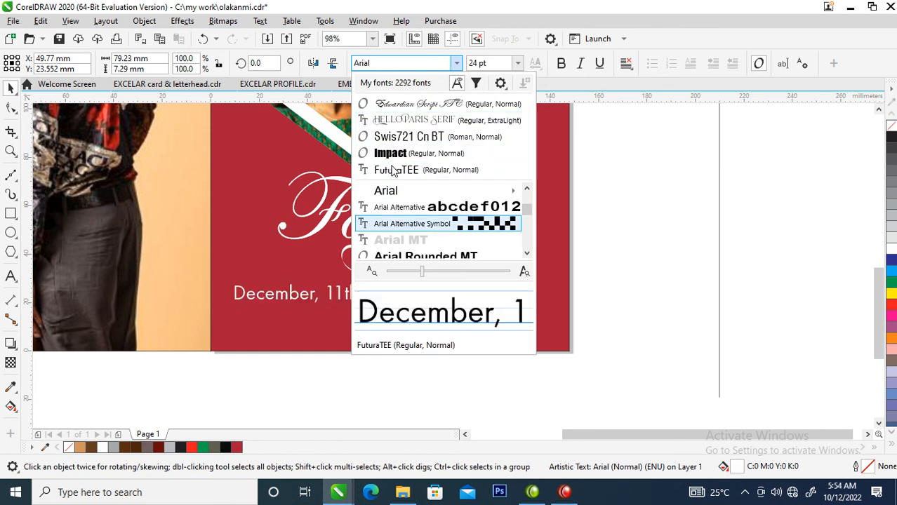
{"action": "scroll", "coordinate": [399, 179], "scroll_direction": "down", "scroll_amount": 15}
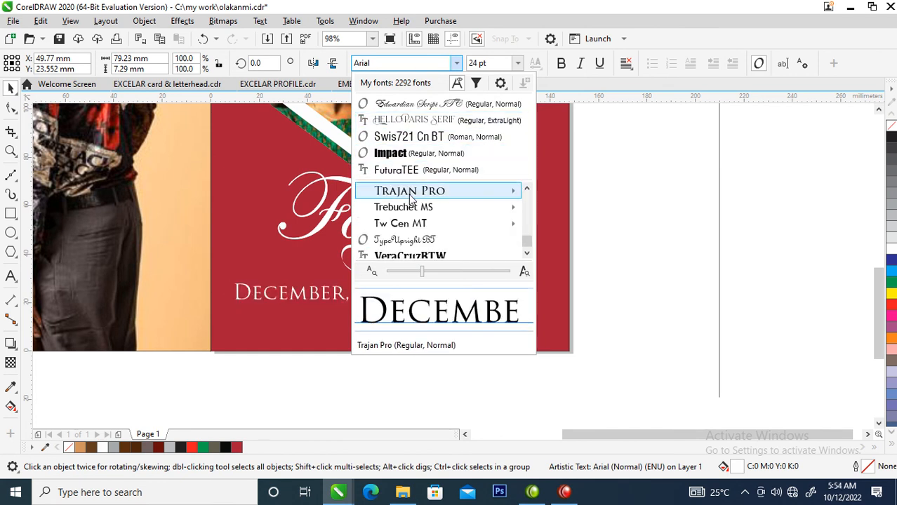
{"action": "left_click", "coordinate": [339, 292]}
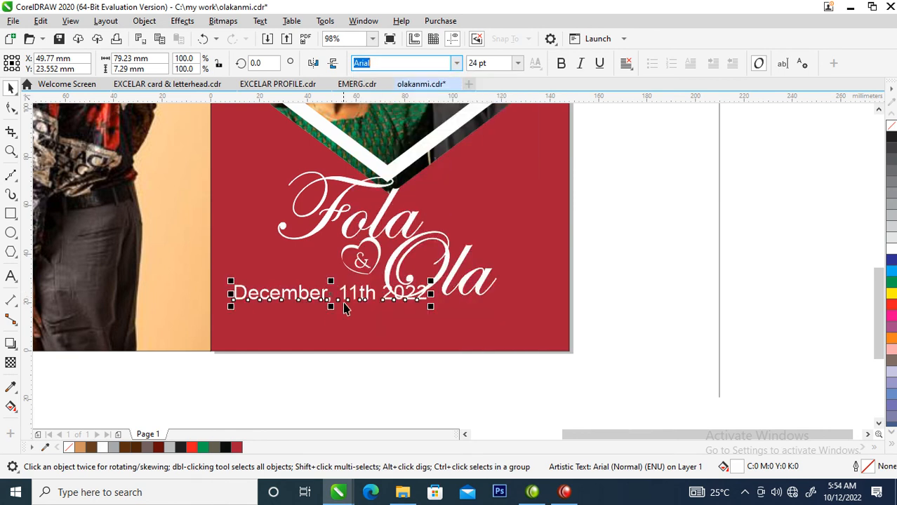
{"action": "left_click", "coordinate": [456, 63]}
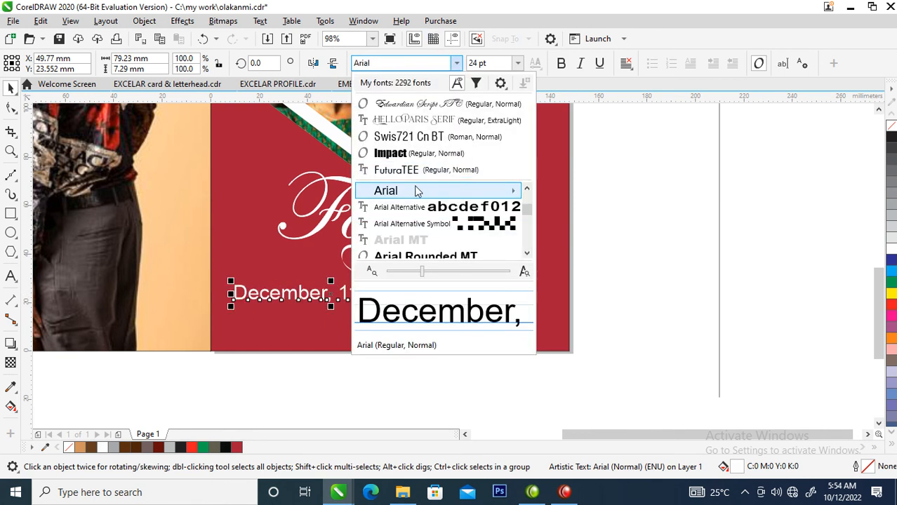
{"action": "scroll", "coordinate": [414, 204], "scroll_direction": "down", "scroll_amount": 10}
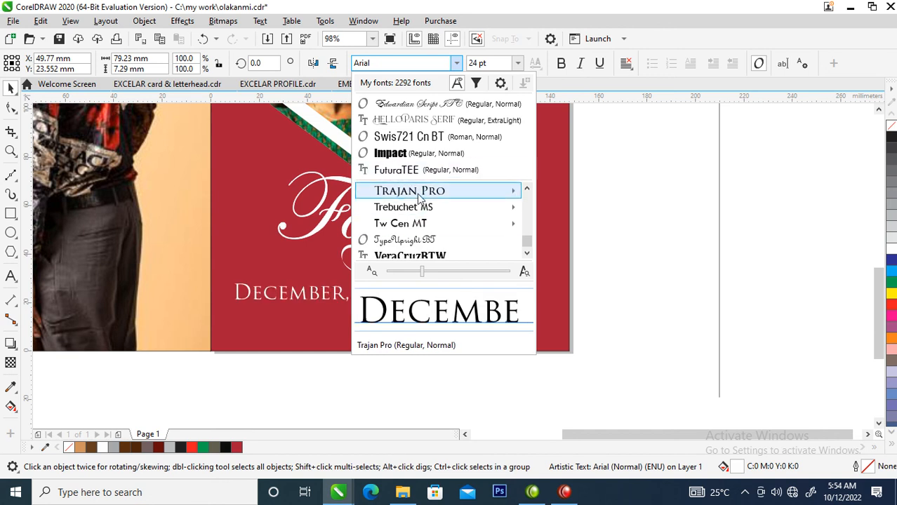
{"action": "left_click", "coordinate": [420, 191]}
Step: Shorten the month to "Dec." and break the date into three lines: Dec., 11th and 2022
{"action": "double_click", "coordinate": [363, 288]}
{"action": "key", "text": "Return"}
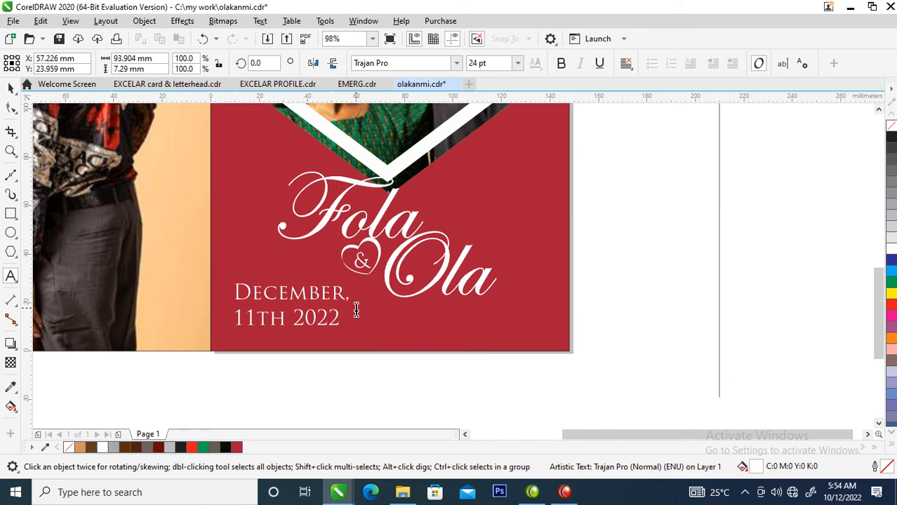
{"action": "left_click_drag", "start_coordinate": [280, 295], "coordinate": [360, 291]}
{"action": "type", "text": "."}
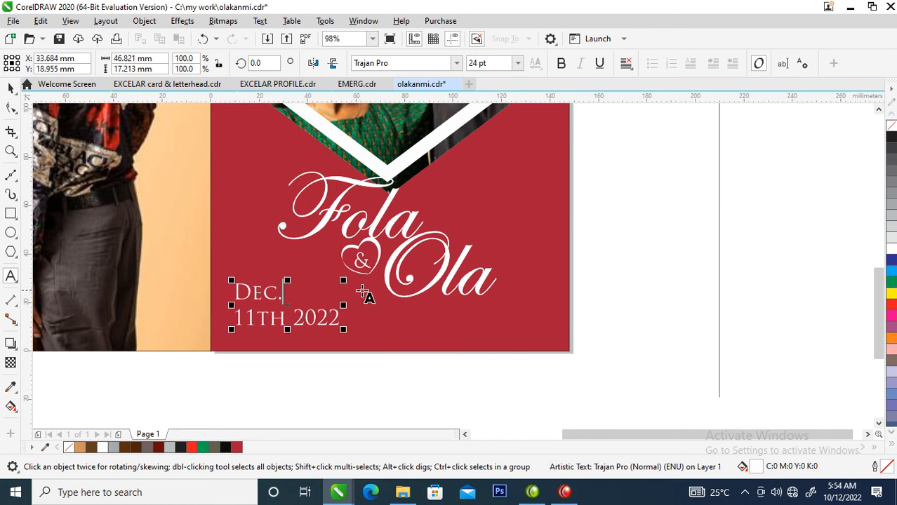
{"action": "left_click", "coordinate": [295, 317]}
{"action": "key", "text": "Return"}
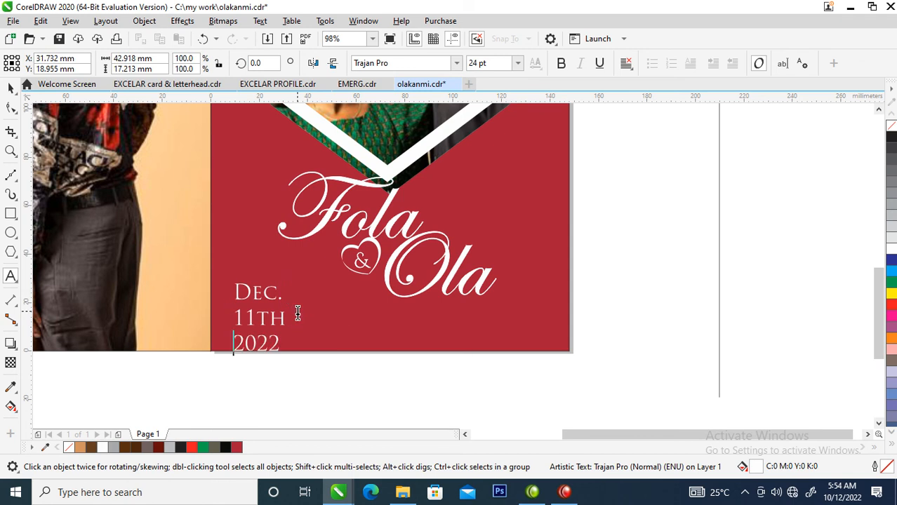
Step: Tighten the date's line spacing to a block about 23.6 mm high and place it just below and left of the heart
{"action": "key", "text": "ctrl+space"}
{"action": "left_click_drag", "start_coordinate": [262, 317], "coordinate": [271, 297]}
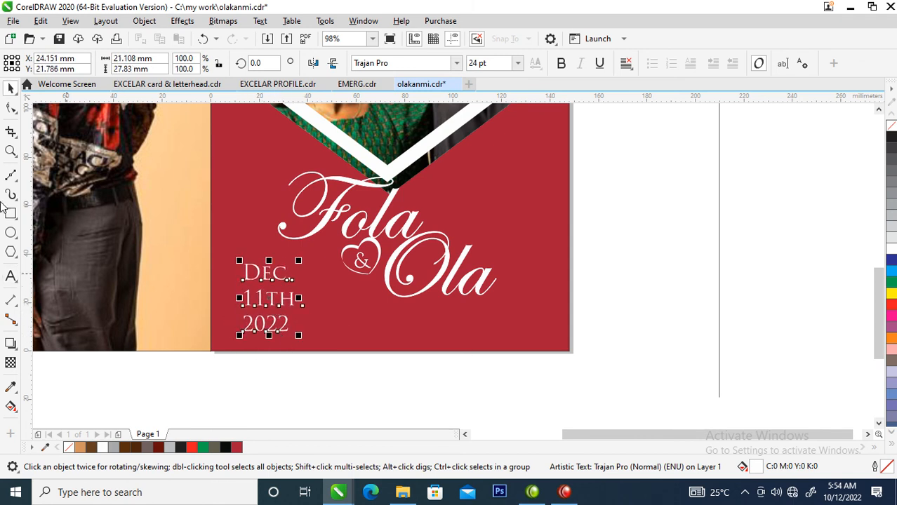
{"action": "left_click", "coordinate": [11, 108]}
{"action": "left_click_drag", "start_coordinate": [237, 336], "coordinate": [238, 320]}
{"action": "key", "text": "space"}
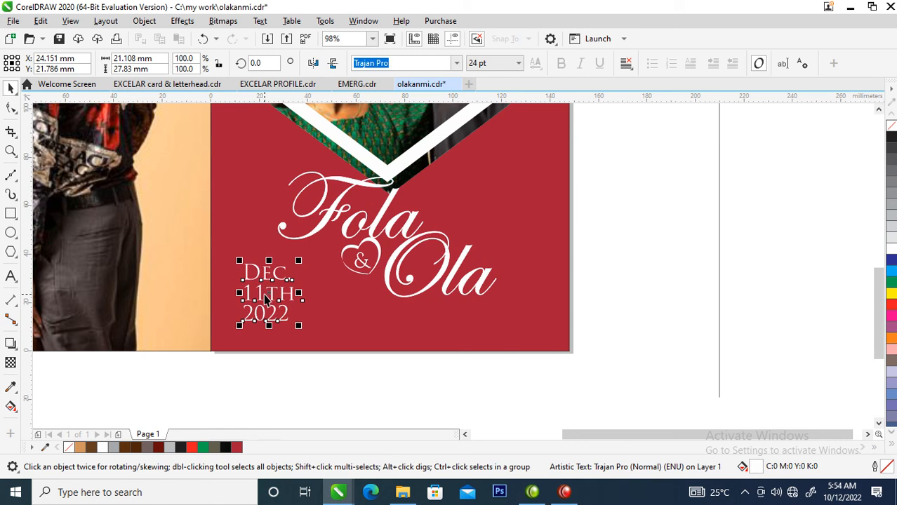
{"action": "left_click_drag", "start_coordinate": [274, 296], "coordinate": [299, 301]}
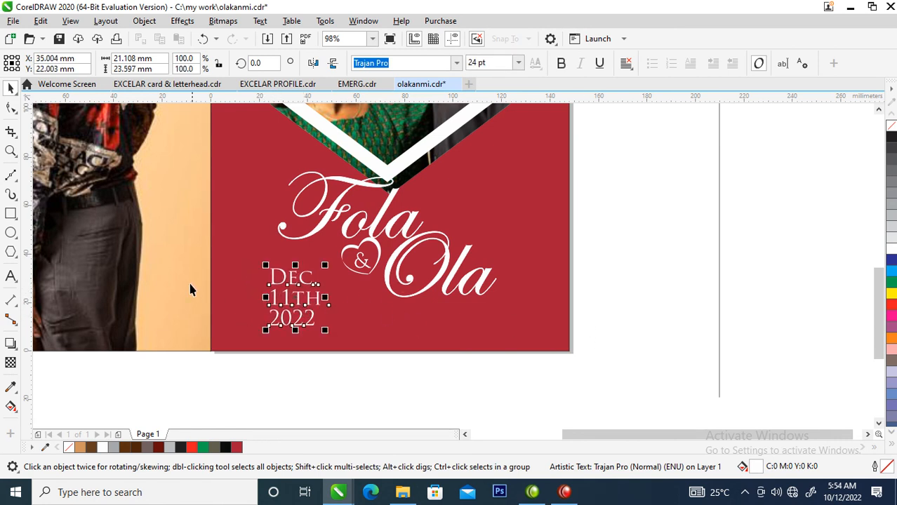
Step: Draw a vertical line about 36 mm long just left of the date block and colour its outline white
{"action": "left_click", "coordinate": [11, 175]}
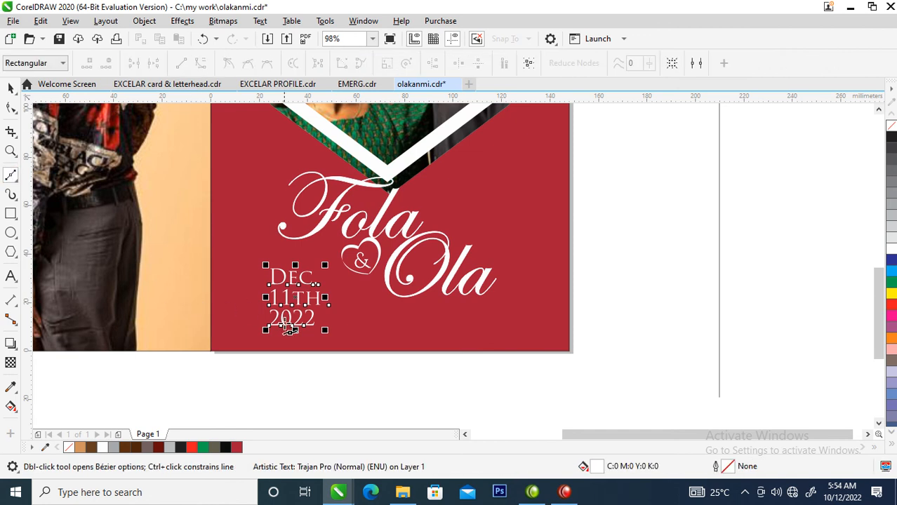
{"action": "left_click", "coordinate": [259, 328]}
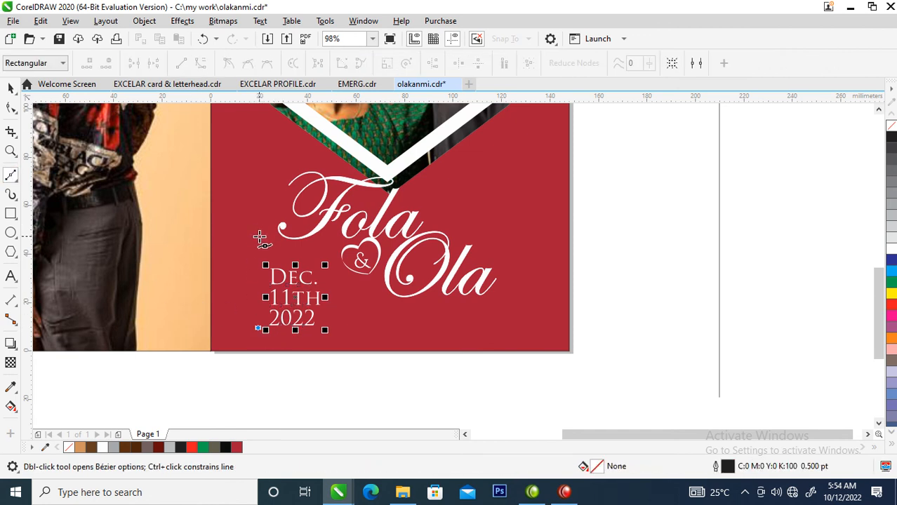
{"action": "left_click", "coordinate": [257, 234]}
{"action": "key", "text": "space"}
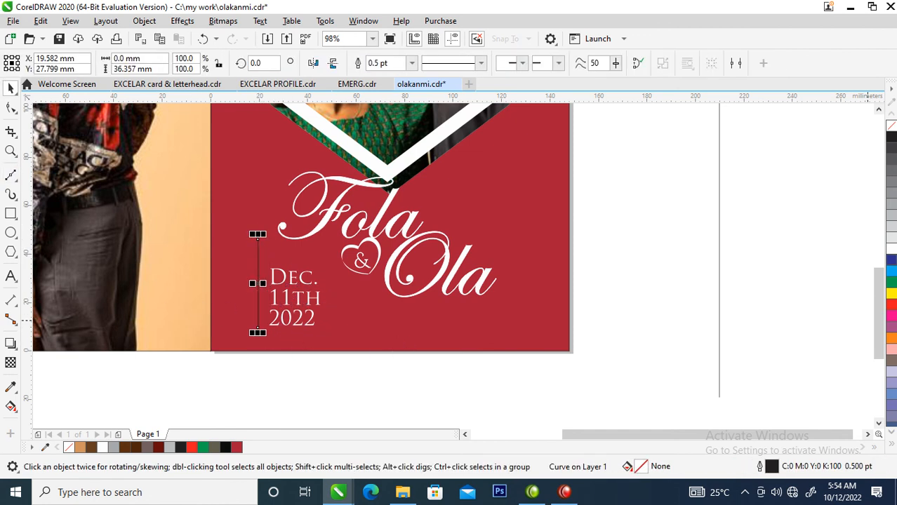
{"action": "right_click", "coordinate": [892, 249]}
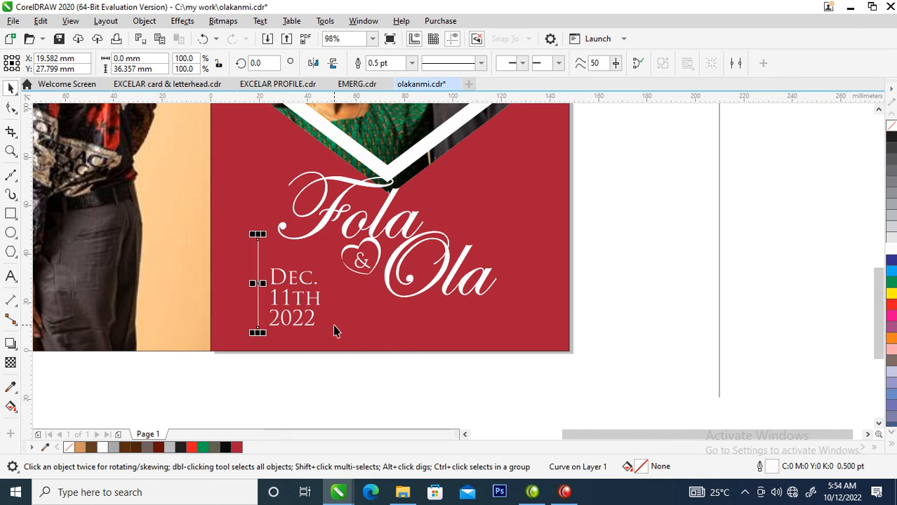
Step: Give the vertical line beside the date a dotted outline style and a width of 2 pt
{"action": "key", "text": "F12"}
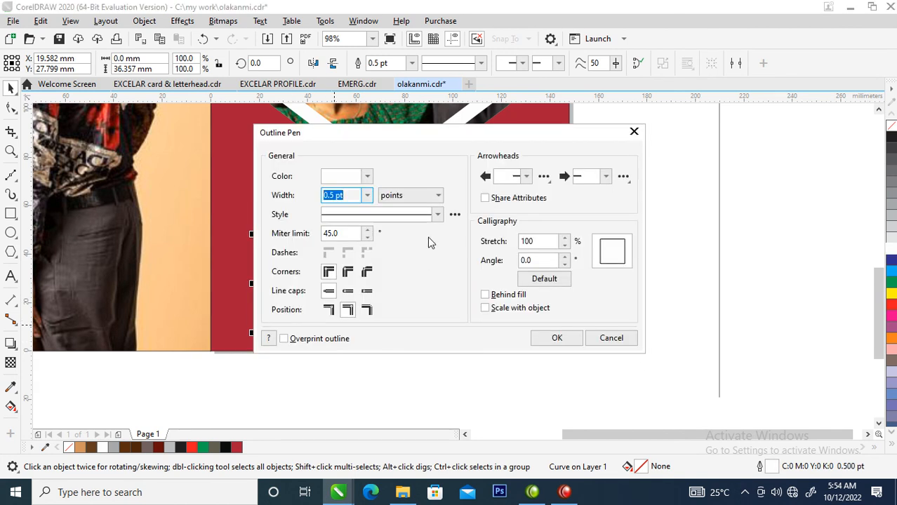
{"action": "left_click", "coordinate": [437, 215]}
{"action": "left_click", "coordinate": [391, 278]}
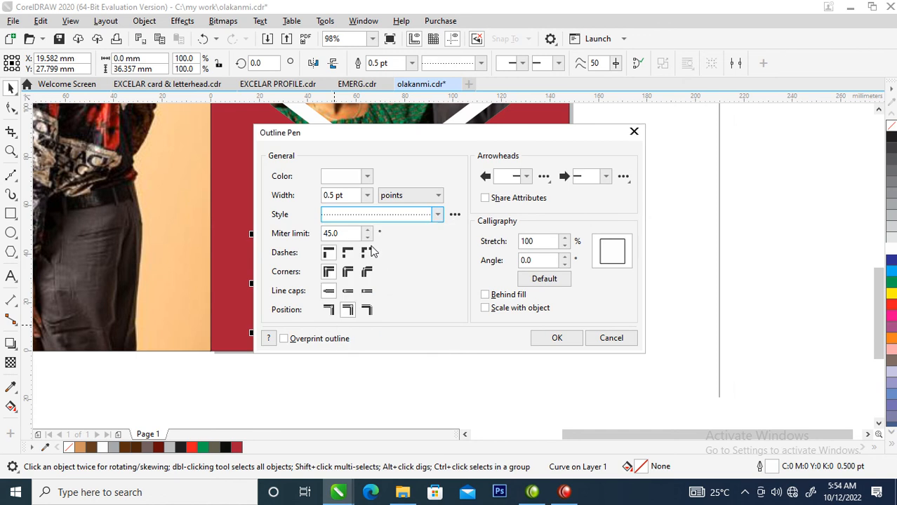
{"action": "left_click", "coordinate": [341, 195]}
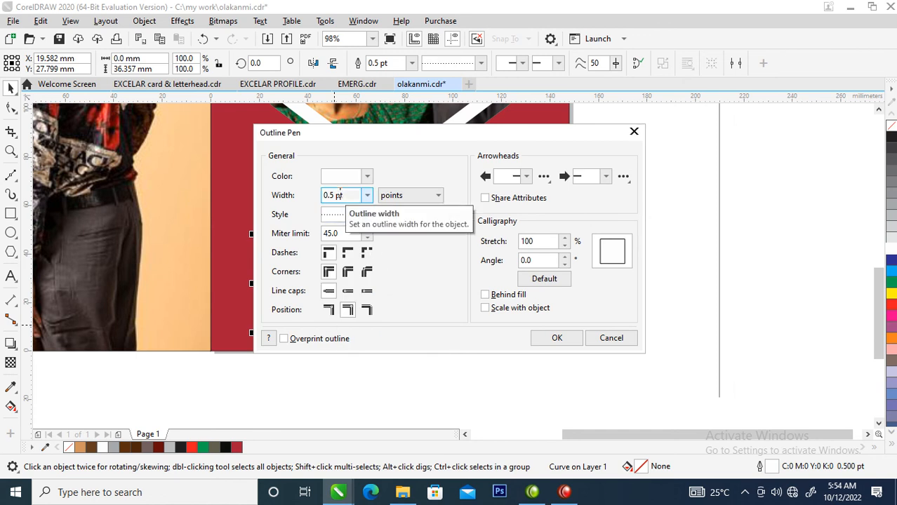
{"action": "left_click_drag", "start_coordinate": [358, 196], "coordinate": [296, 206]}
{"action": "type", "text": "2"}
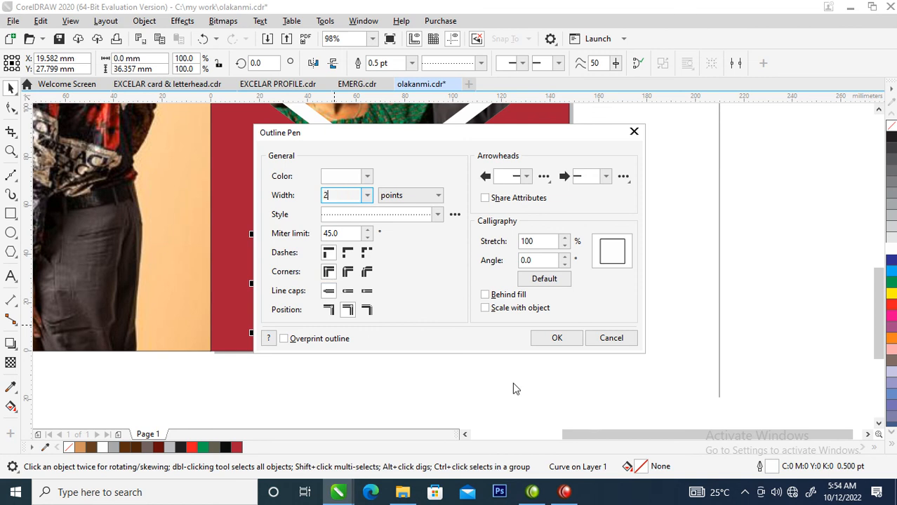
{"action": "left_click", "coordinate": [549, 336]}
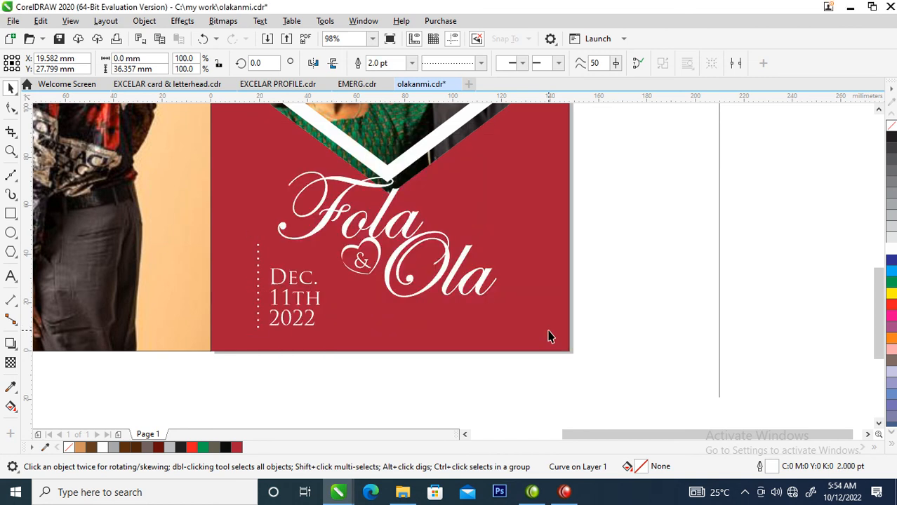
Step: Duplicate the dotted line rotated 90° and place the horizontal copy across the vertical one, just above the date
{"action": "left_click", "coordinate": [259, 278]}
{"action": "left_click_drag", "start_coordinate": [262, 240], "coordinate": [279, 260]}
{"action": "left_click", "coordinate": [259, 282]}
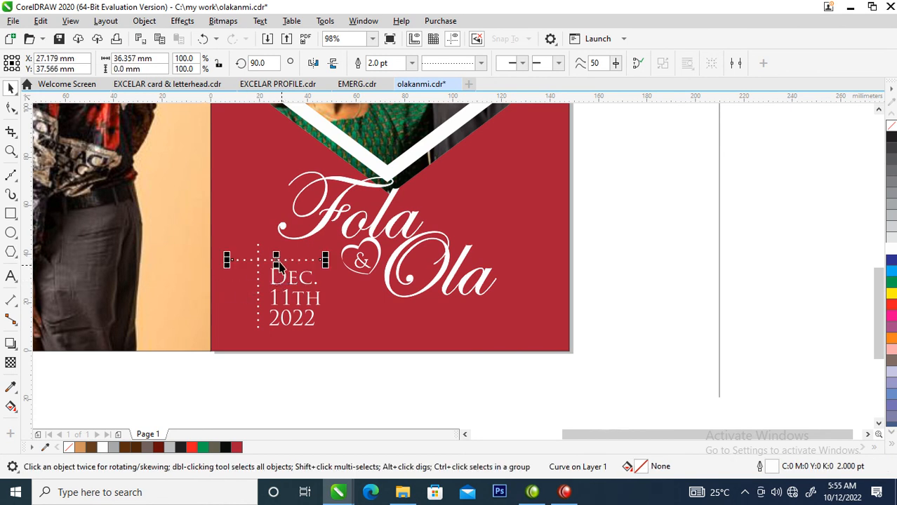
Step: Sample the peach background of the back-page photo and fill the upper script name with it
{"action": "scroll", "coordinate": [424, 330], "scroll_direction": "down", "scroll_amount": 5}
{"action": "key", "text": "z"}
{"action": "left_click_drag", "start_coordinate": [319, 237], "coordinate": [493, 342]}
{"action": "key", "text": "F2"}
{"action": "left_click_drag", "start_coordinate": [274, 157], "coordinate": [654, 385]}
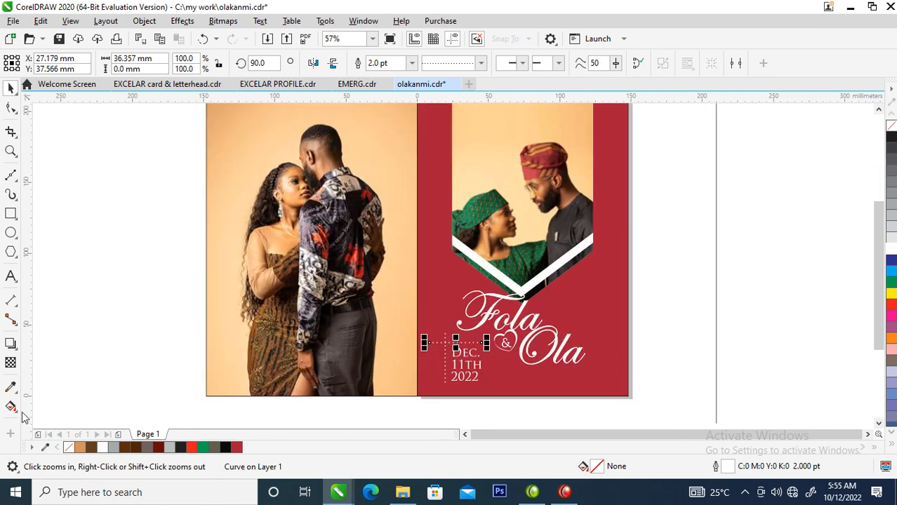
{"action": "left_click", "coordinate": [11, 386]}
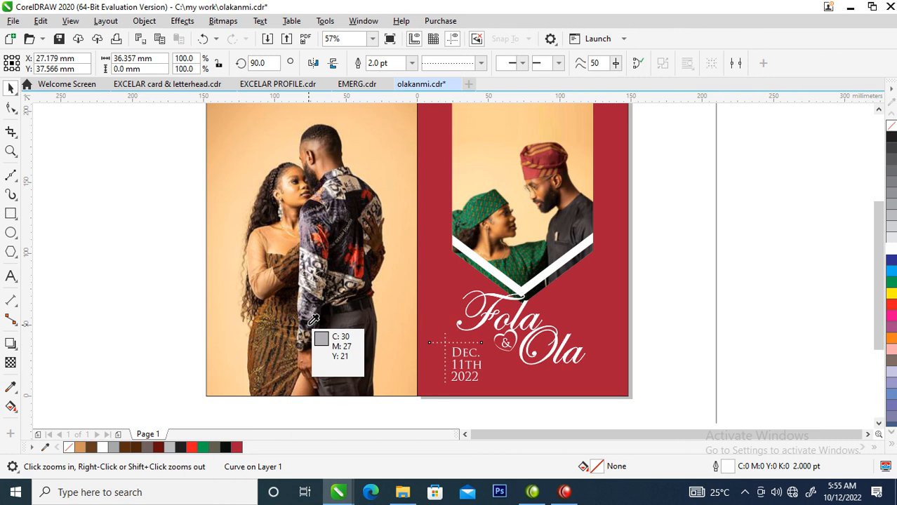
{"action": "left_click", "coordinate": [392, 281]}
{"action": "key", "text": "z"}
{"action": "left_click_drag", "start_coordinate": [481, 296], "coordinate": [561, 347]}
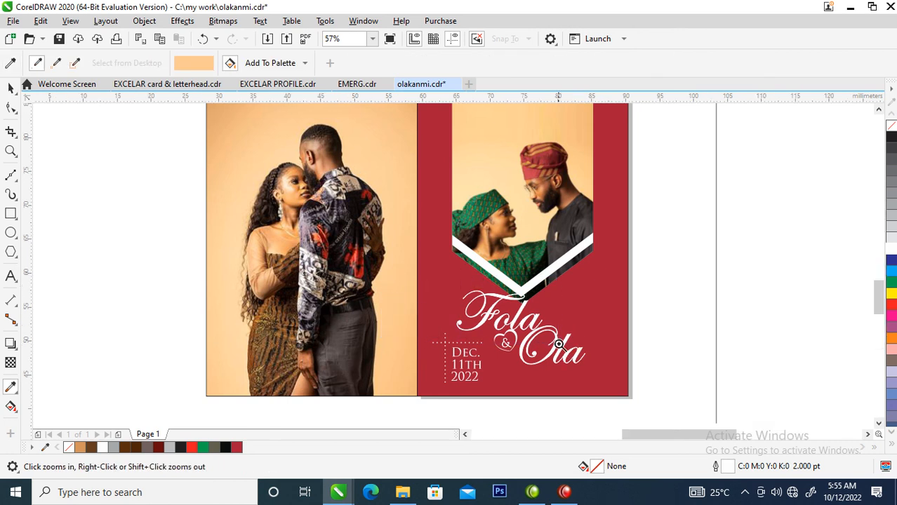
{"action": "left_click", "coordinate": [345, 297]}
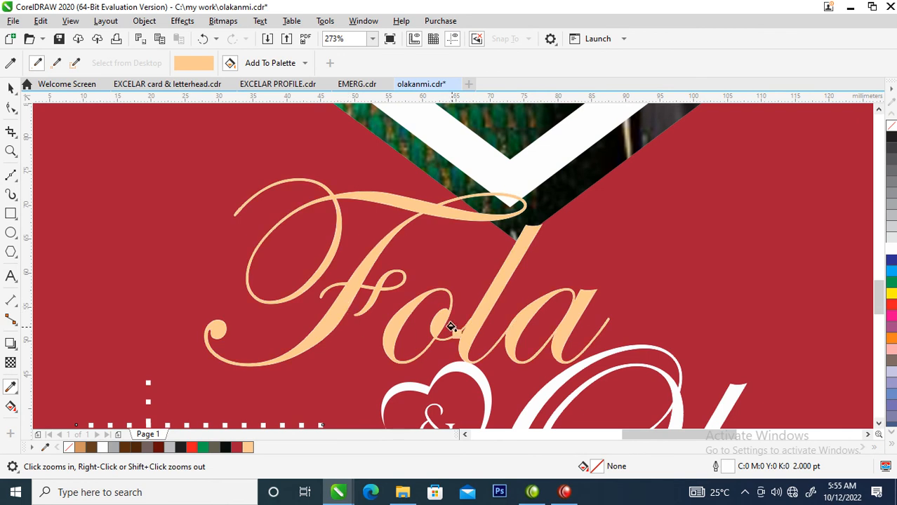
Step: Apply the same peach (C:0 M:22 Y:45 K:0) to the lower script name, leaving the heart white
{"action": "key", "text": "space"}
{"action": "scroll", "coordinate": [456, 334], "scroll_direction": "down", "scroll_amount": 2}
{"action": "scroll", "coordinate": [456, 330], "scroll_direction": "down", "scroll_amount": 2}
{"action": "key", "text": "z"}
{"action": "left_click_drag", "start_coordinate": [393, 257], "coordinate": [589, 414]}
{"action": "left_click_drag", "start_coordinate": [435, 259], "coordinate": [487, 308]}
{"action": "left_click", "coordinate": [563, 420]}
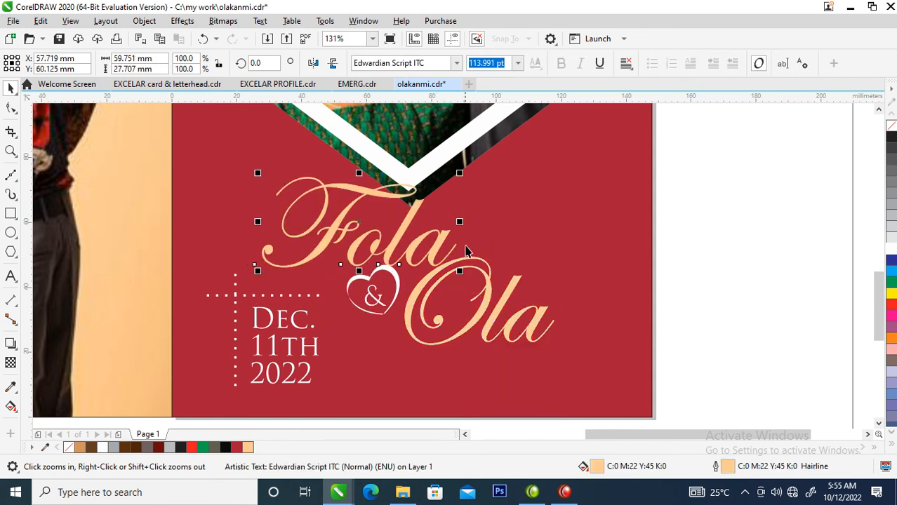
Step: Group the two script names, the heart and the ampersand
{"action": "scroll", "coordinate": [492, 330], "scroll_direction": "down", "scroll_amount": 4}
{"action": "left_click_drag", "start_coordinate": [465, 185], "coordinate": [575, 338]}
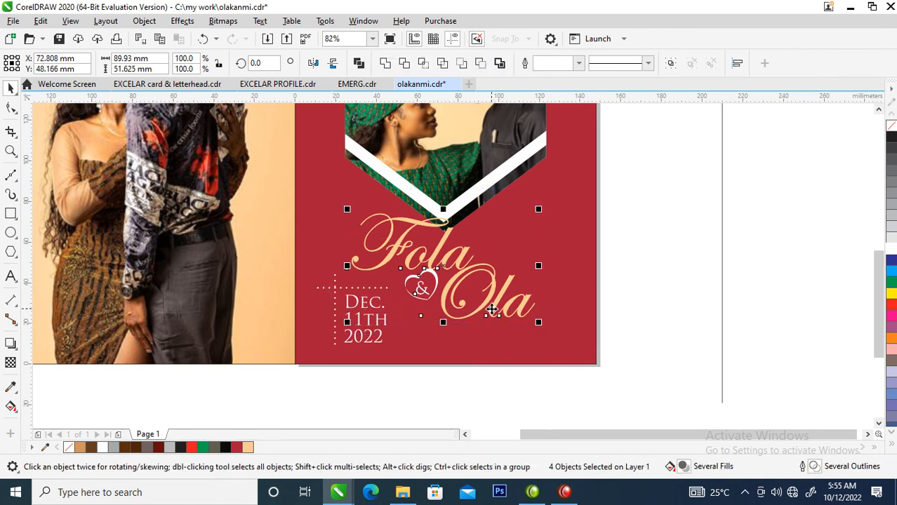
{"action": "key", "text": "ctrl+g"}
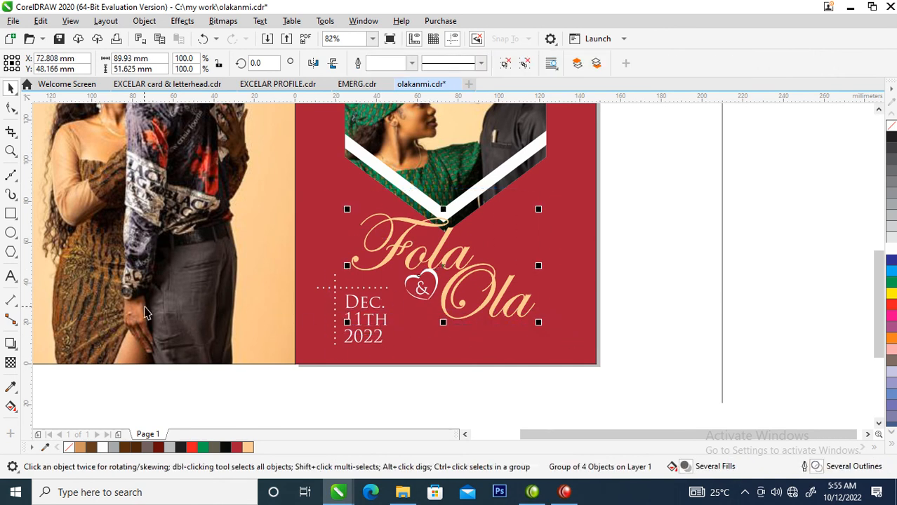
Step: Add a drop shadow to the names group, offset about 0.5 mm left and 2.5 mm down, with feathering 6
{"action": "left_click", "coordinate": [10, 343]}
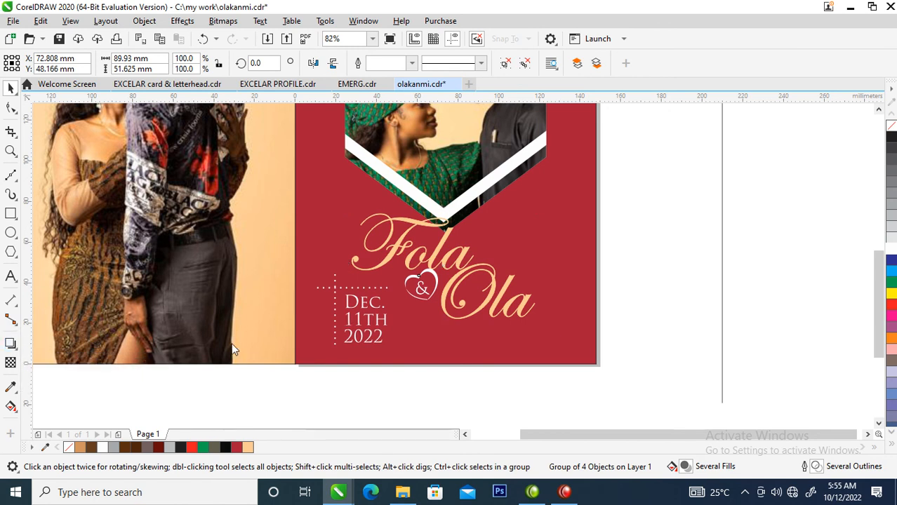
{"action": "left_click_drag", "start_coordinate": [437, 266], "coordinate": [432, 324]}
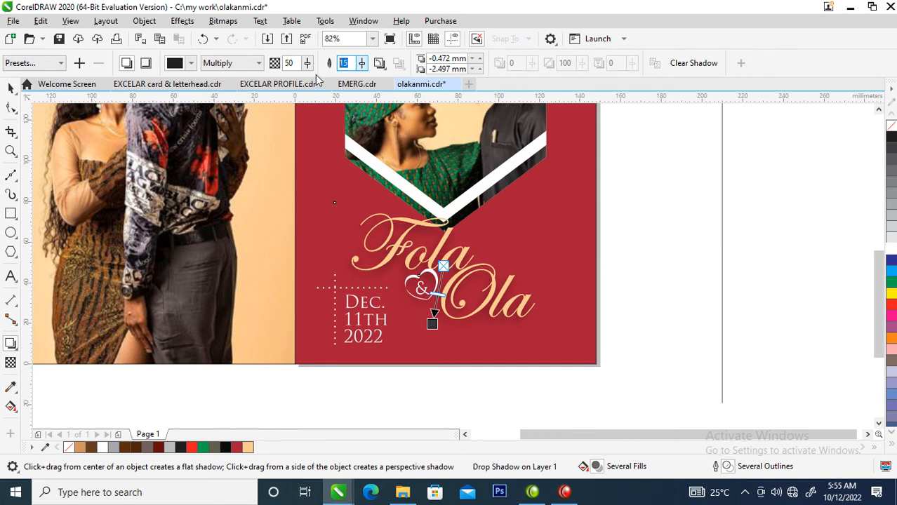
{"action": "type", "text": "6"}
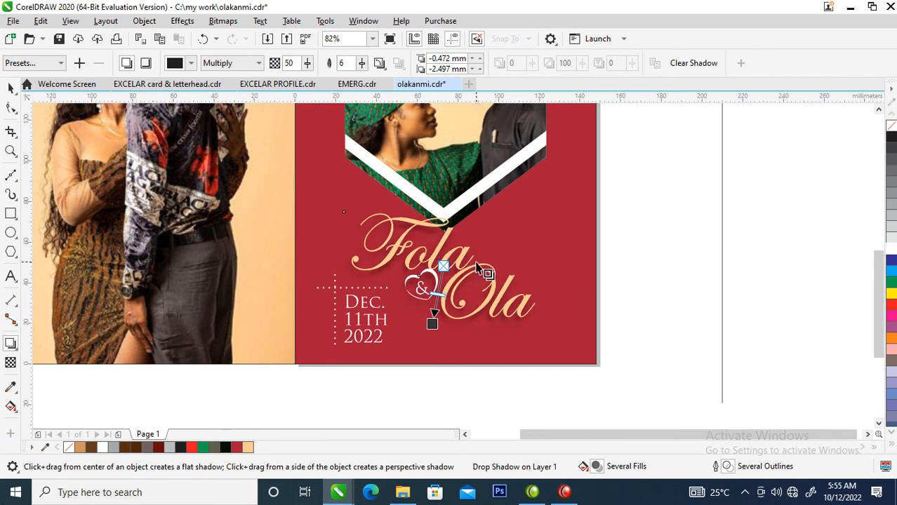
Step: Break the drop shadow apart from the names group and clear the selection
{"action": "left_click", "coordinate": [142, 23]}
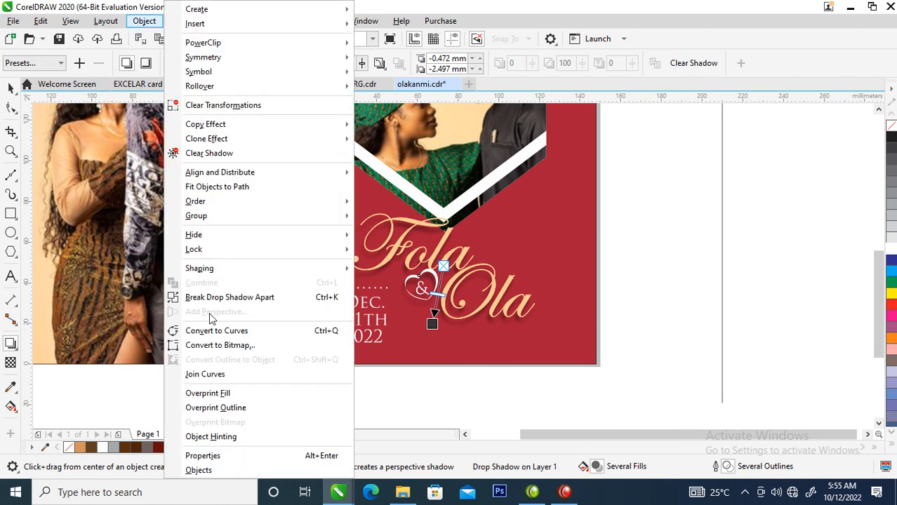
{"action": "left_click", "coordinate": [228, 297]}
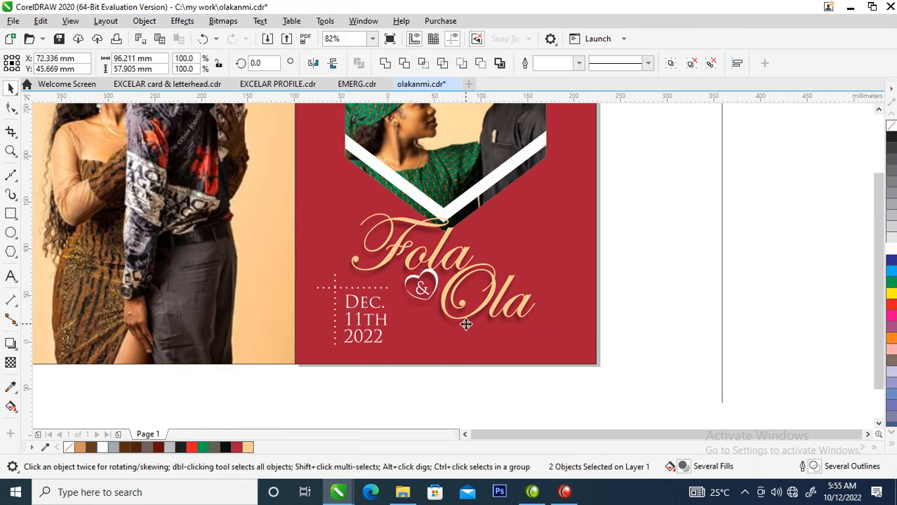
{"action": "scroll", "coordinate": [466, 327], "scroll_direction": "down", "scroll_amount": 4}
{"action": "key", "text": "z"}
{"action": "left_click_drag", "start_coordinate": [333, 215], "coordinate": [525, 340]}
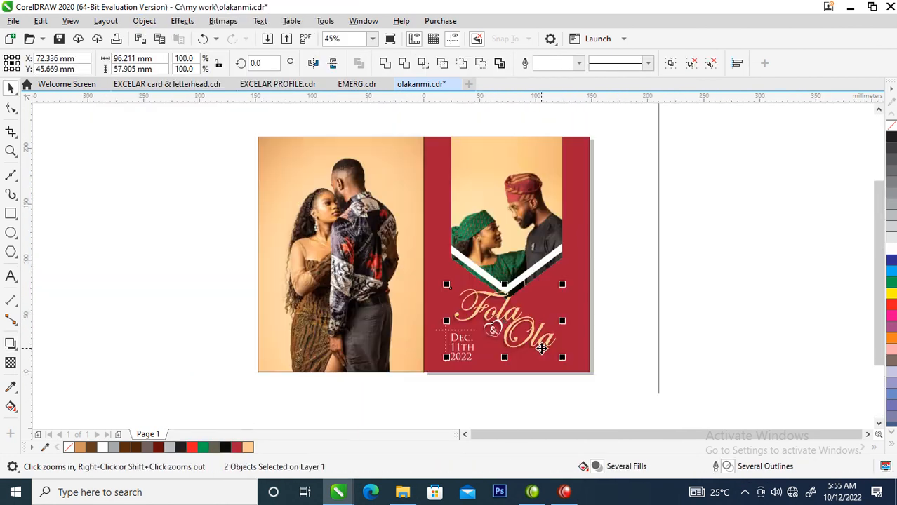
{"action": "left_click", "coordinate": [622, 288]}
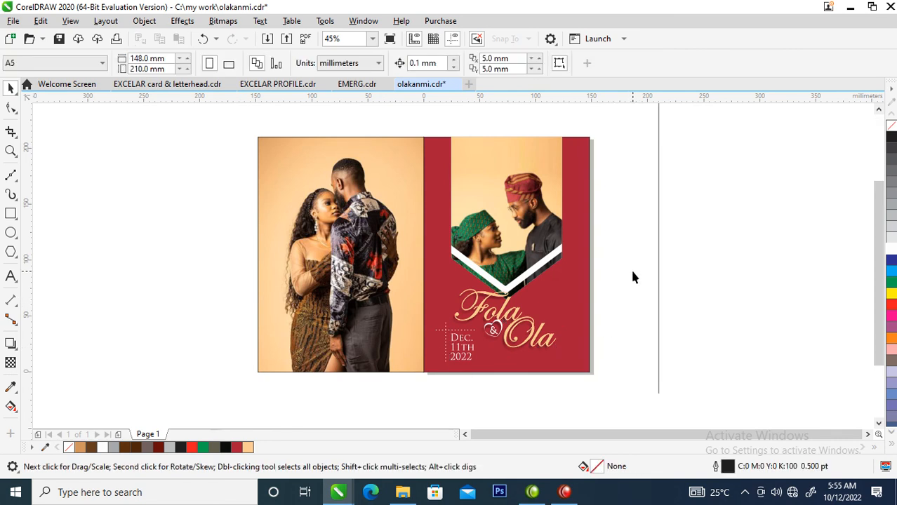